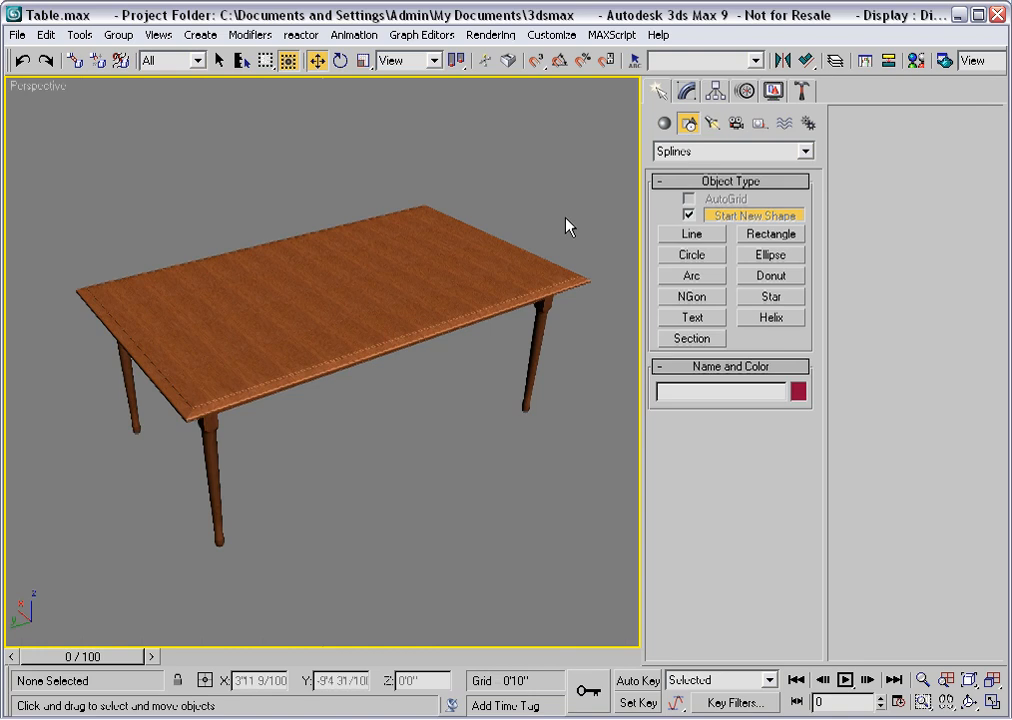
Step: Draw a rectangle about 6'11.5" long and 4'6.7" wide in the Top view, enclosing the tabletop with an overhang on all sides
key(t)
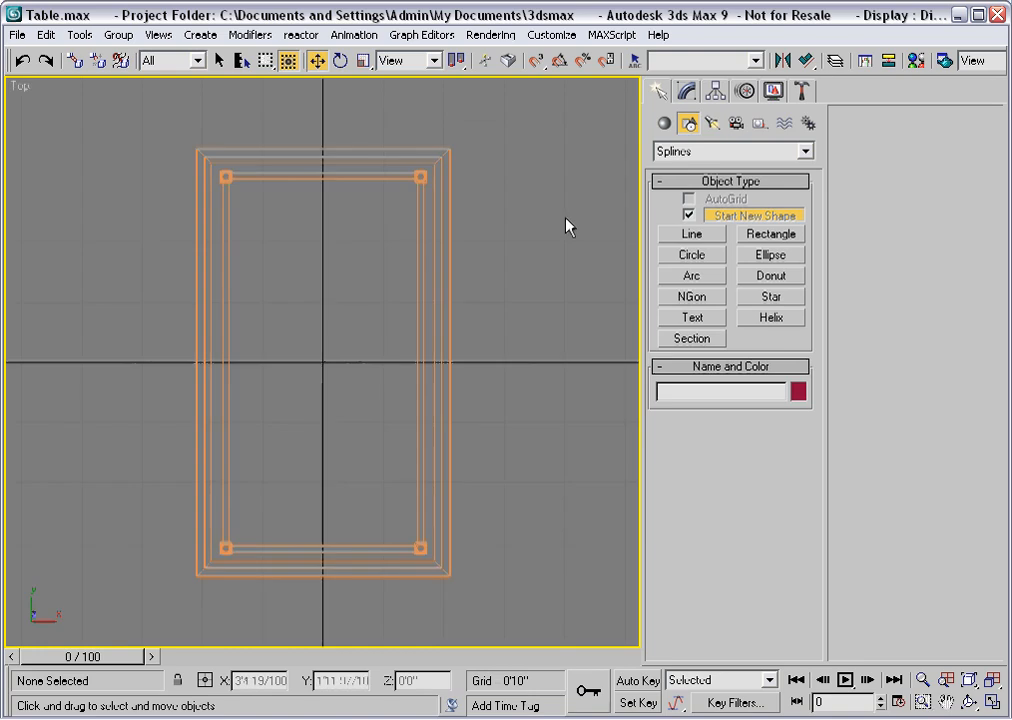
click(756, 236)
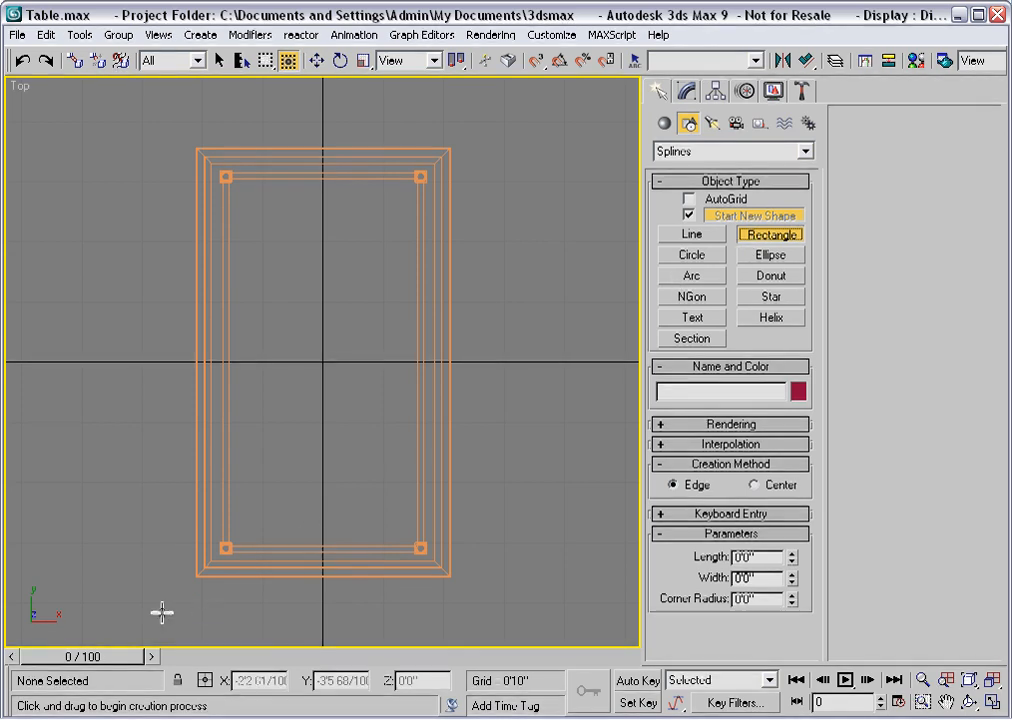
drag(163, 613, 492, 111)
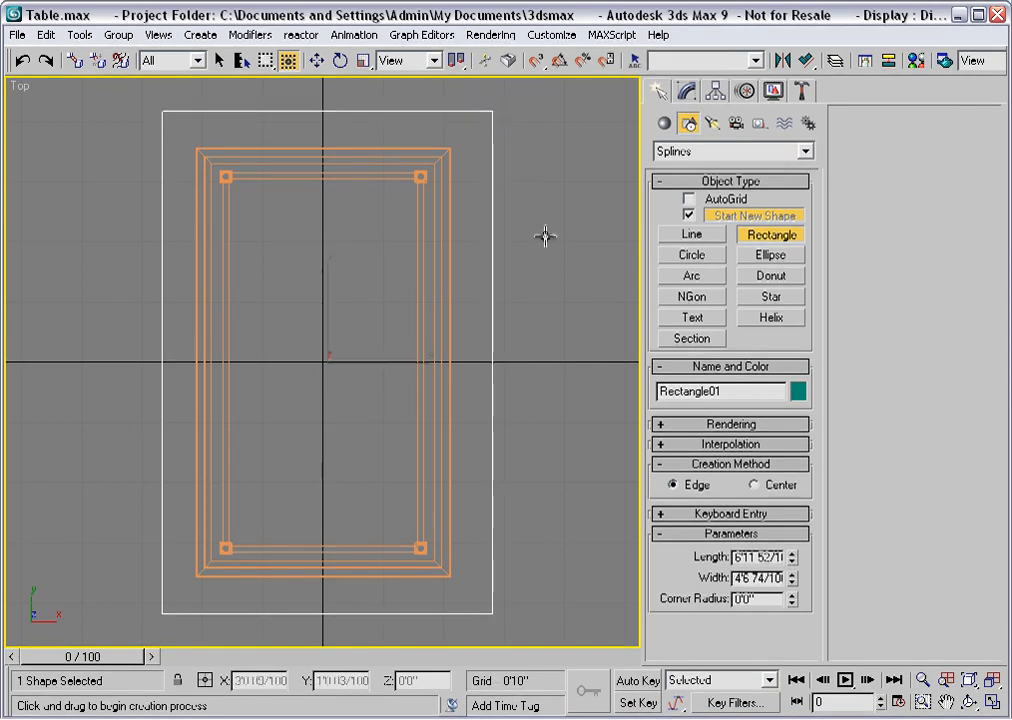
Step: Convert the new rectangle around the tabletop to an Editable Spline
click(686, 91)
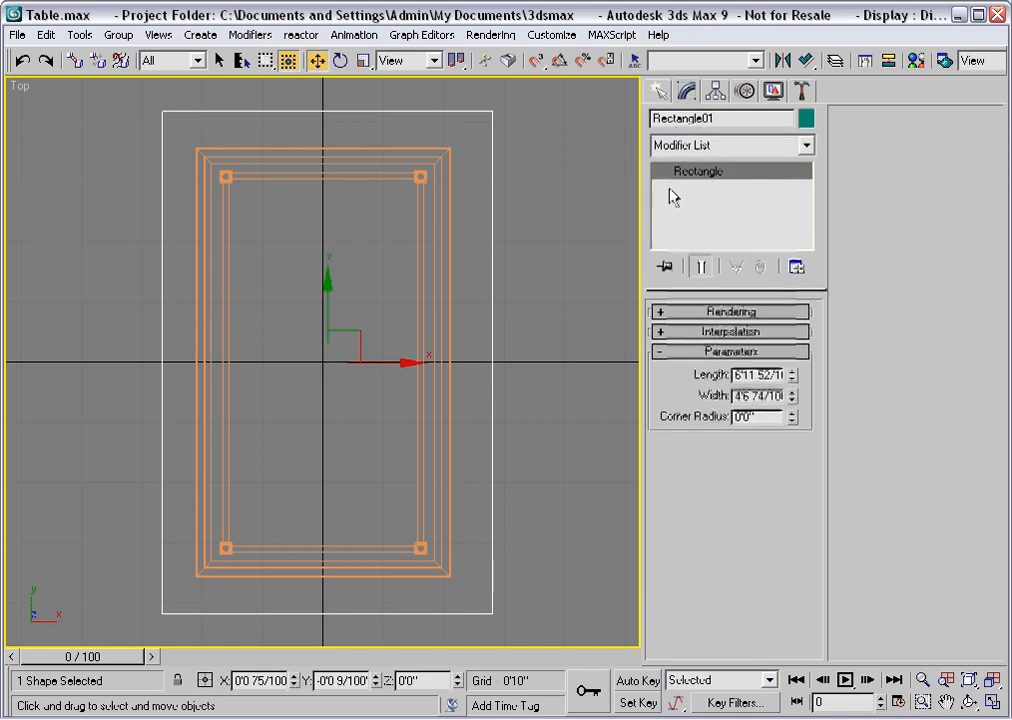
right_click(664, 240)
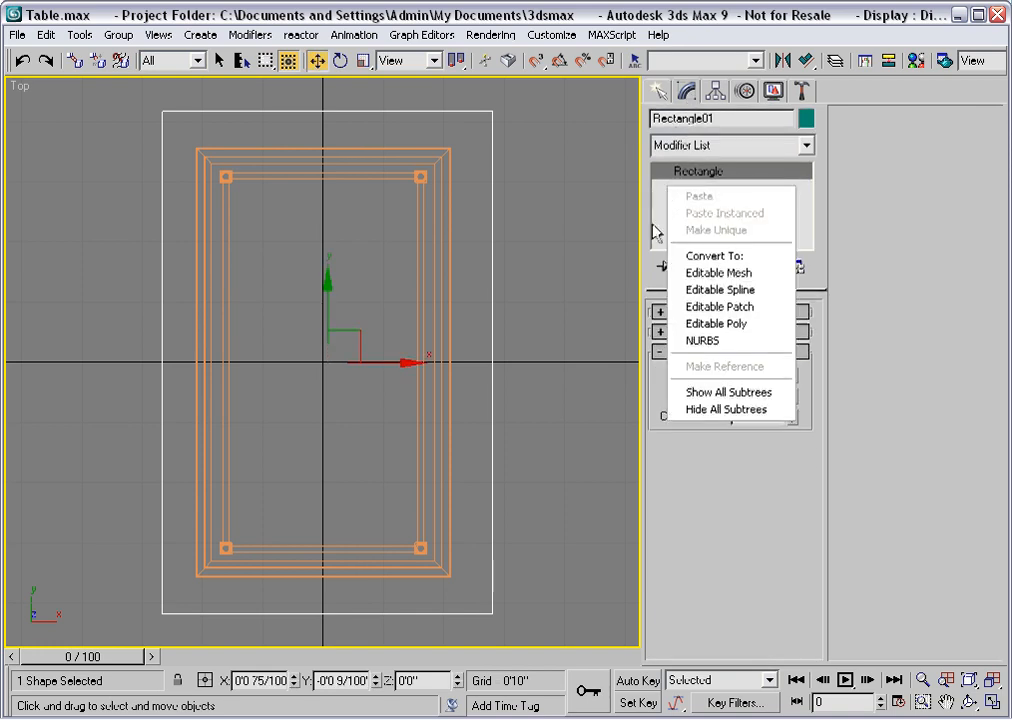
click(690, 289)
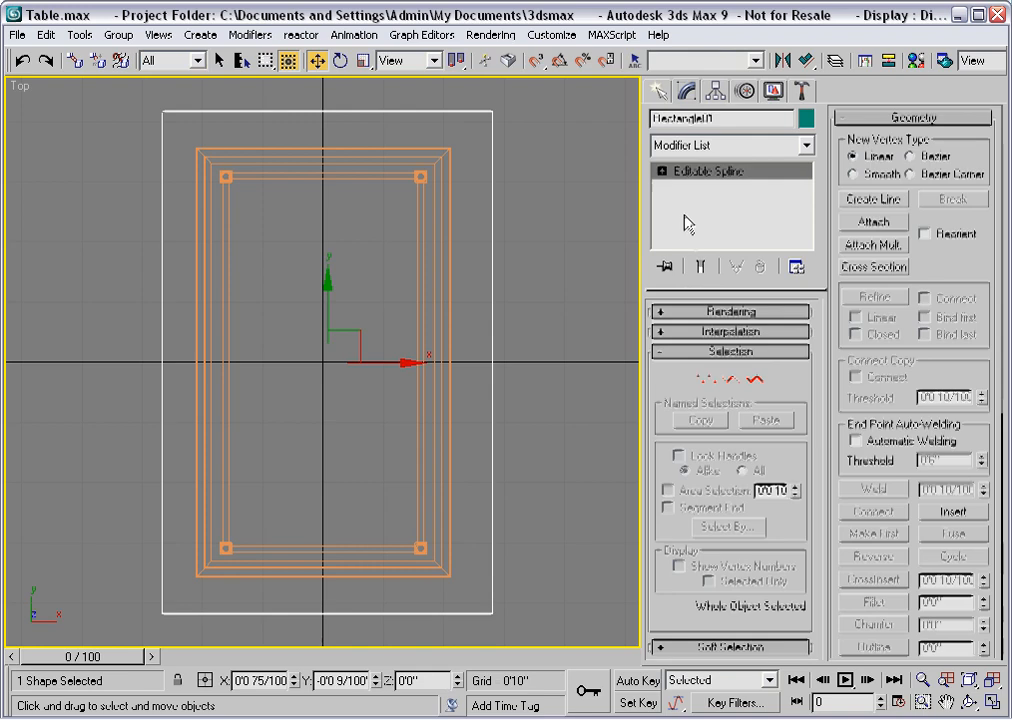
Step: Break the rectangle at all four corner vertices and check that its sides can be selected as separate splines
click(703, 381)
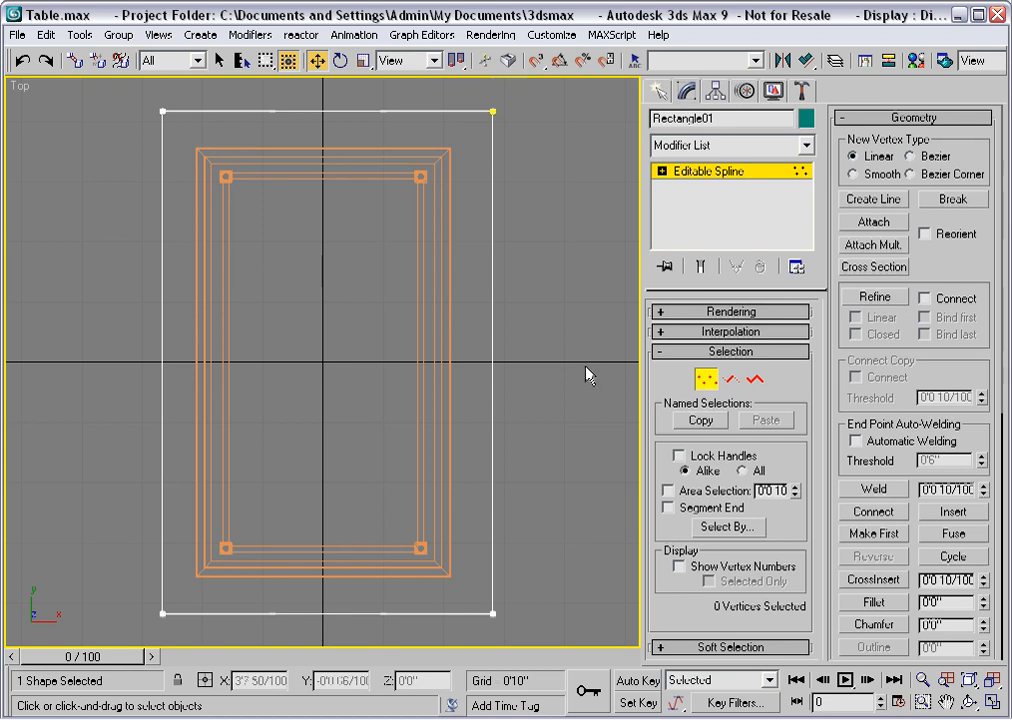
key(ctrl+a)
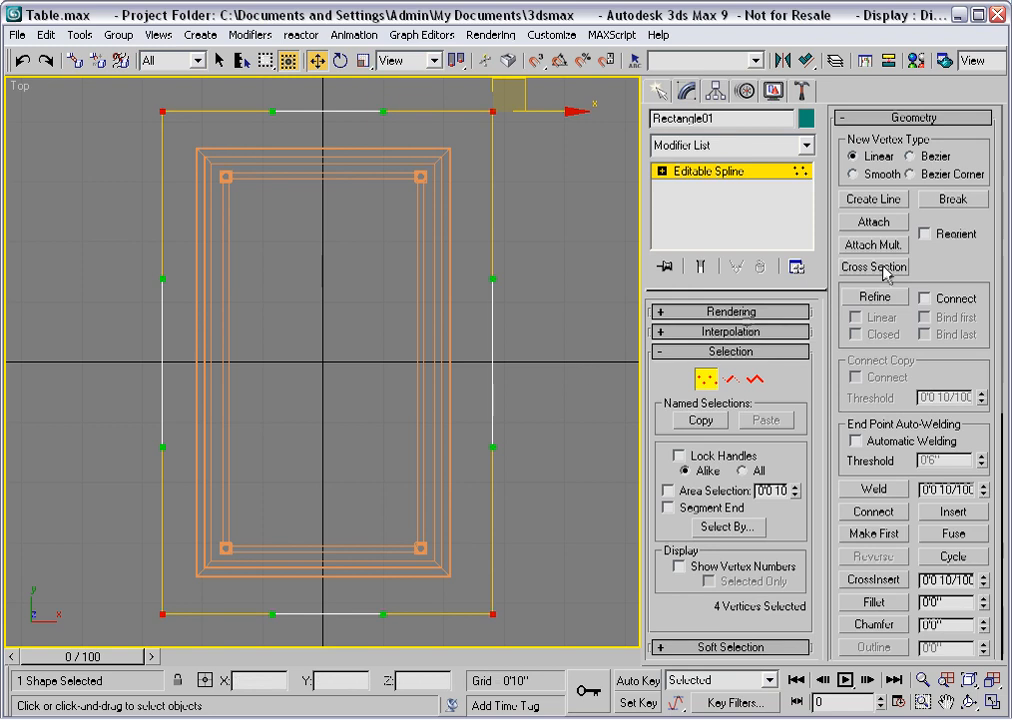
click(968, 198)
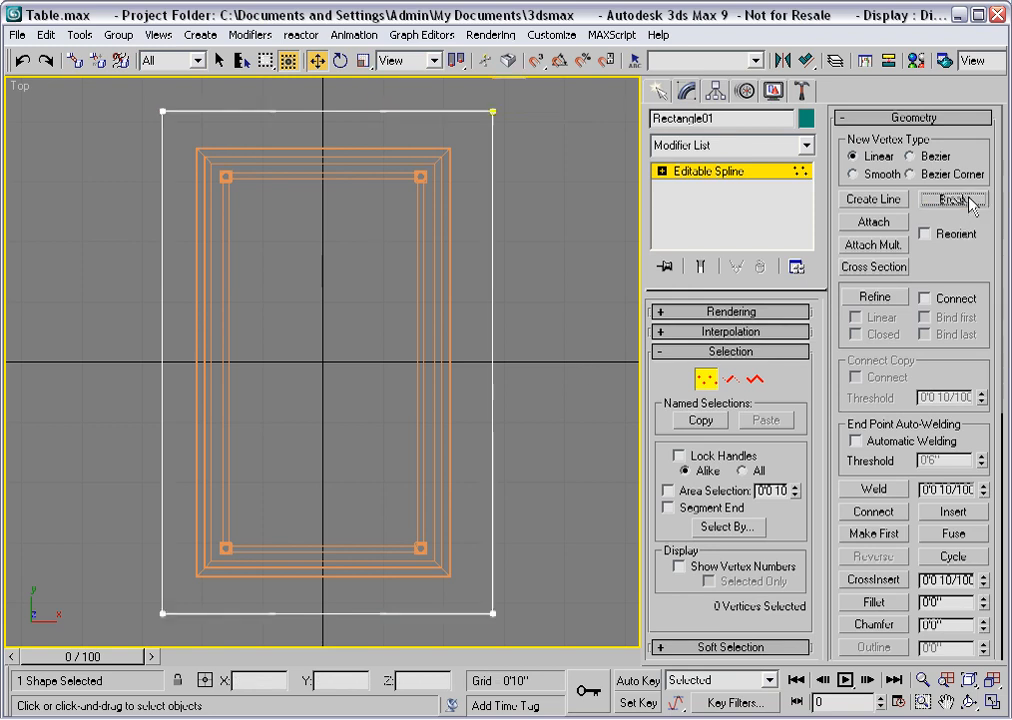
click(962, 204)
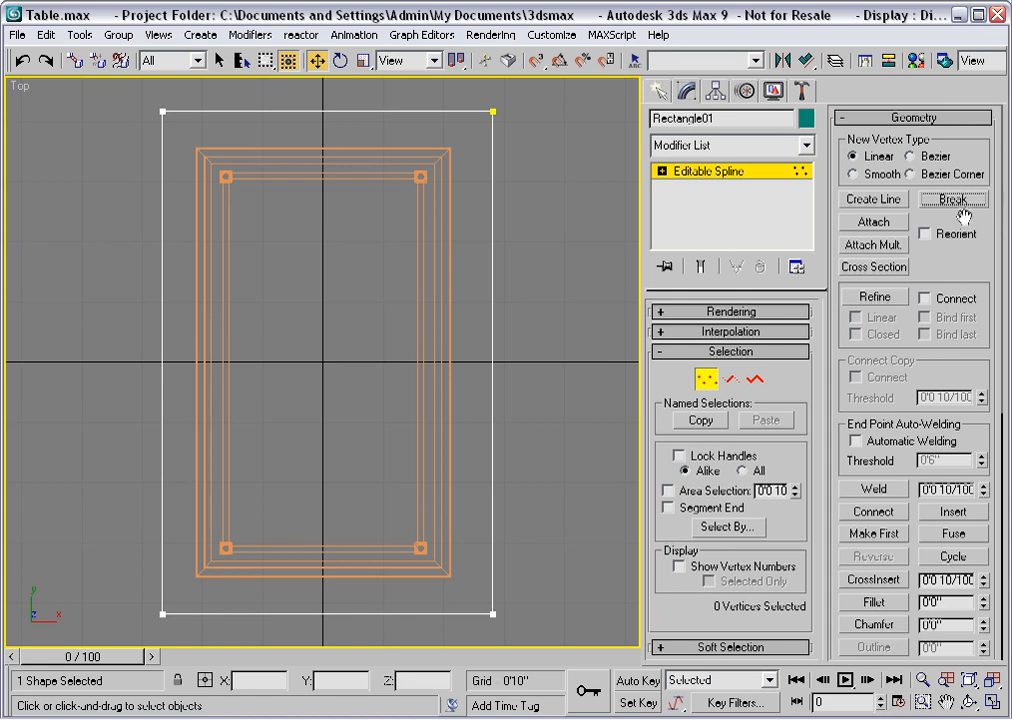
click(755, 381)
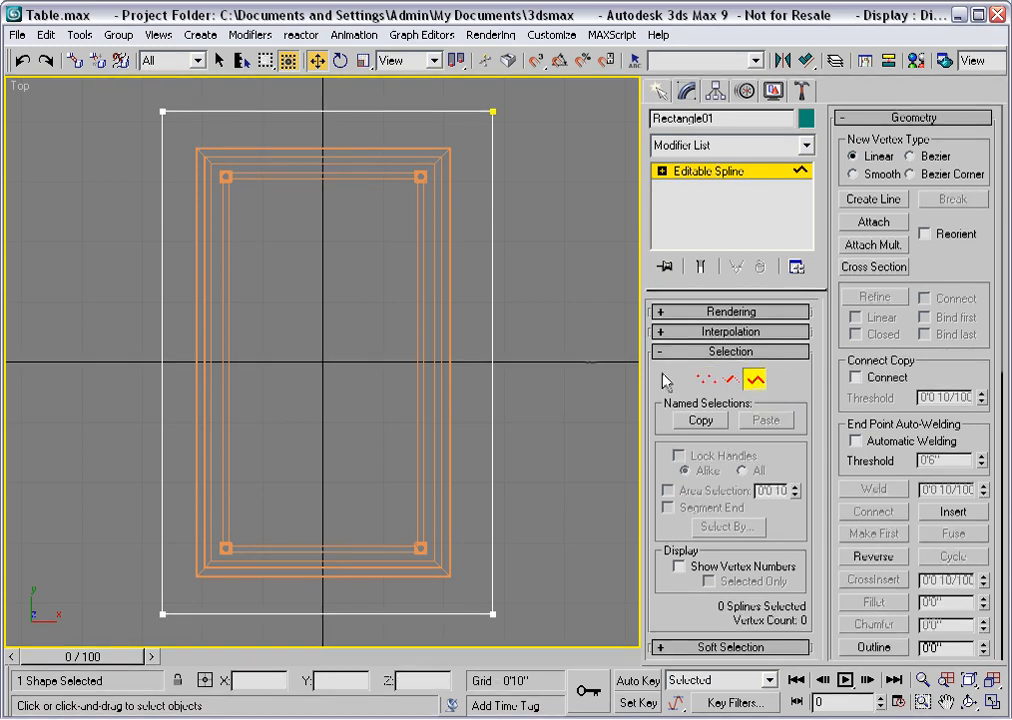
click(492, 289)
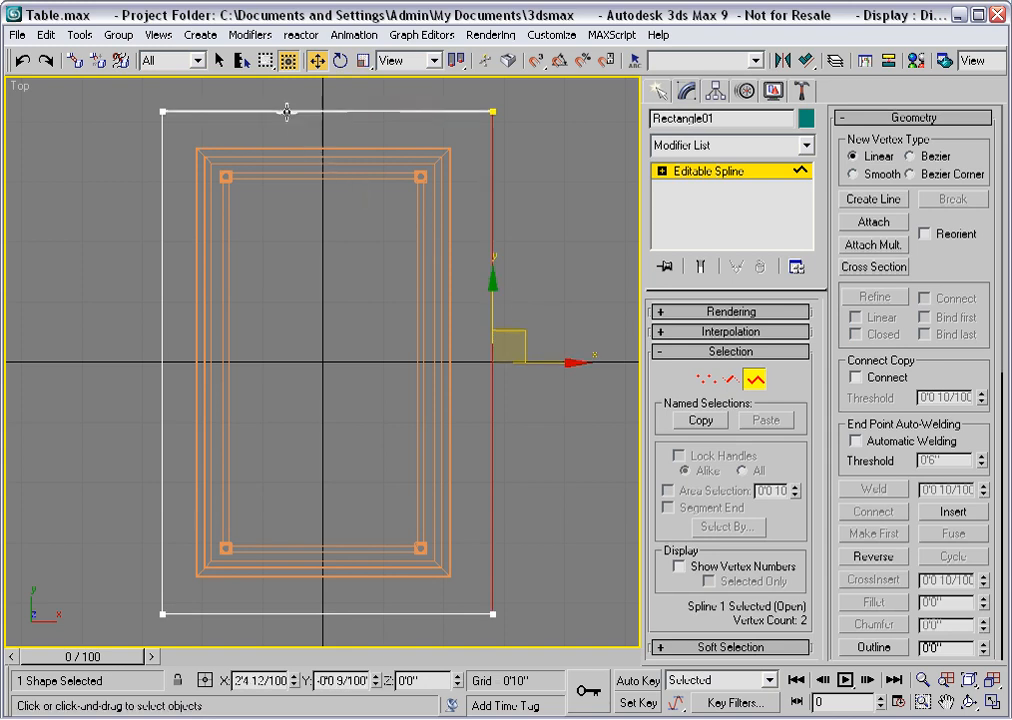
click(288, 110)
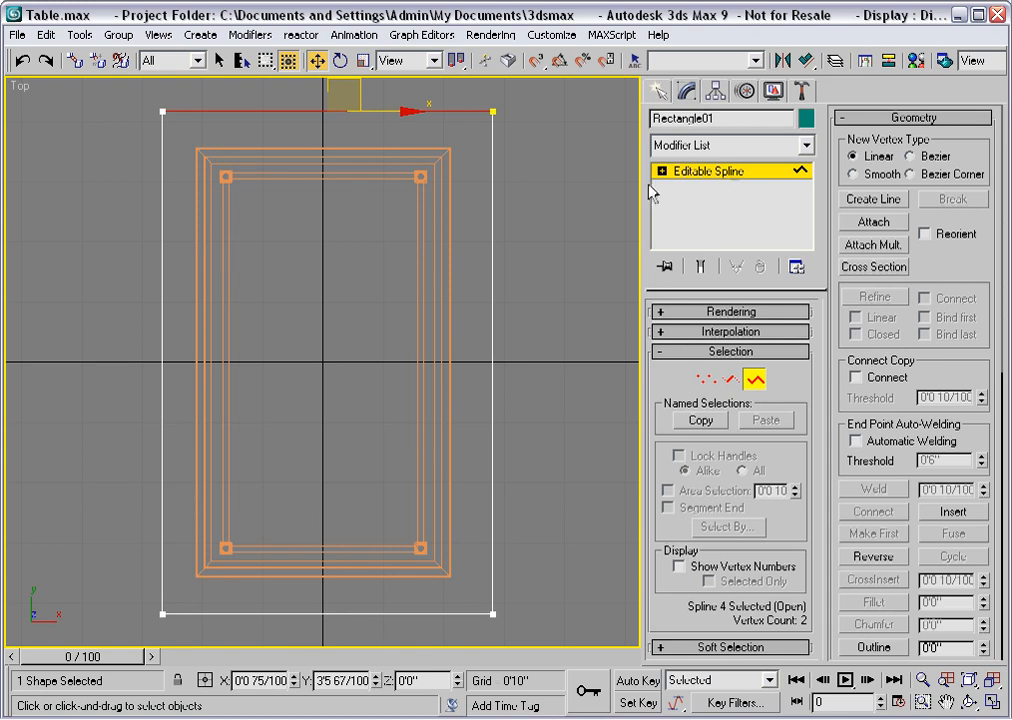
click(745, 178)
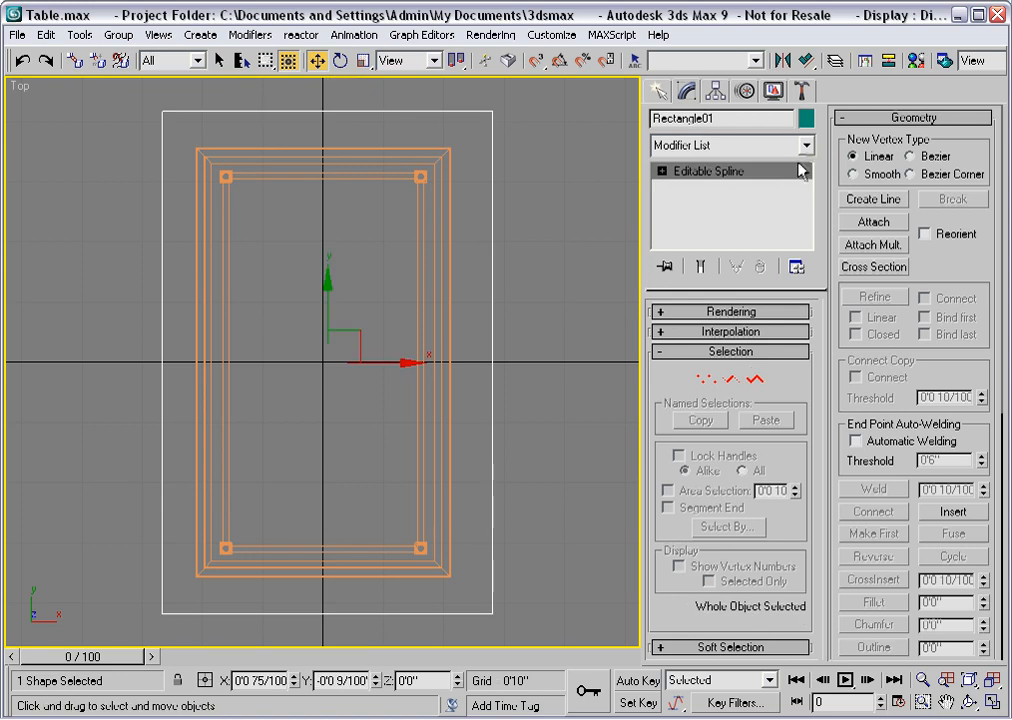
Step: Apply a Garment Maker modifier to the rectangle, with density 0.489 and the Flat Panels display option
click(806, 146)
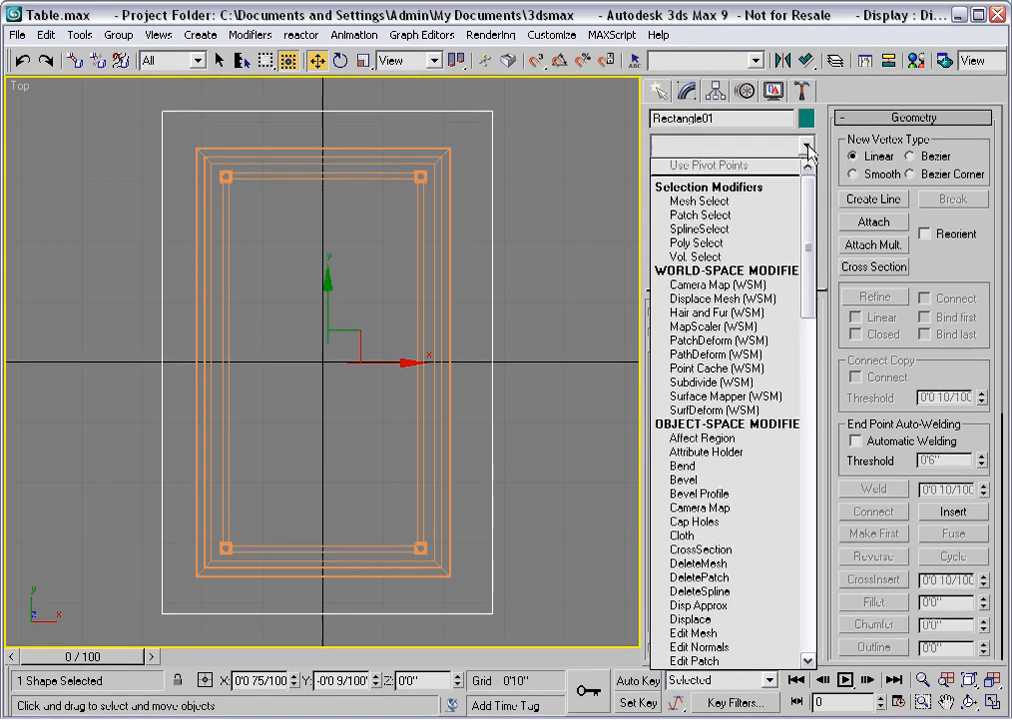
drag(808, 210, 813, 320)
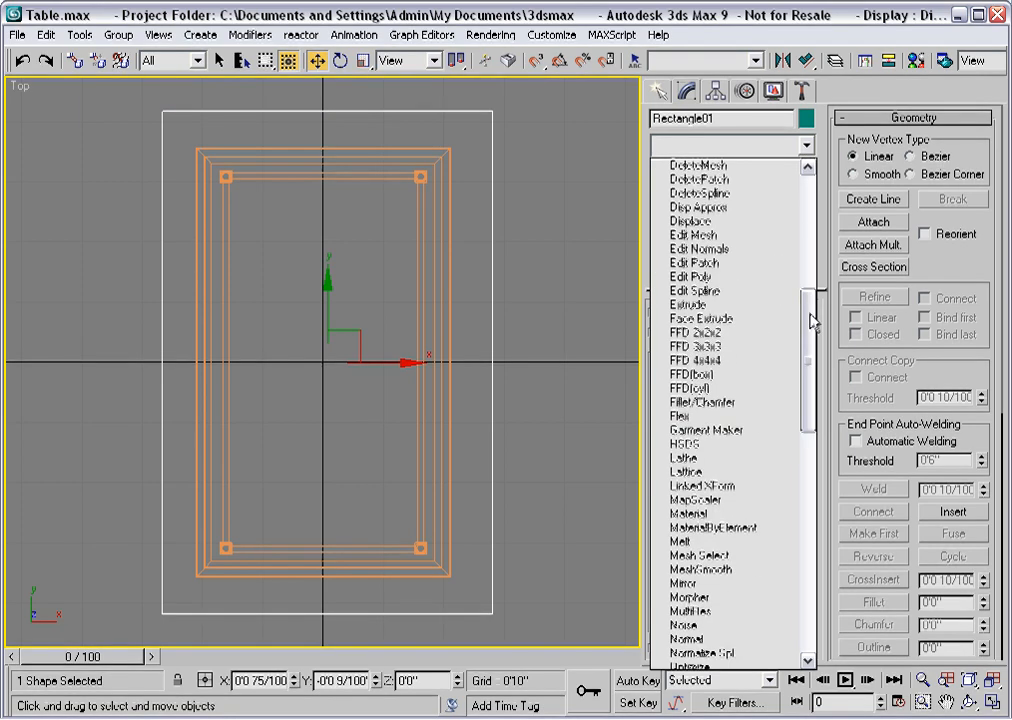
click(741, 430)
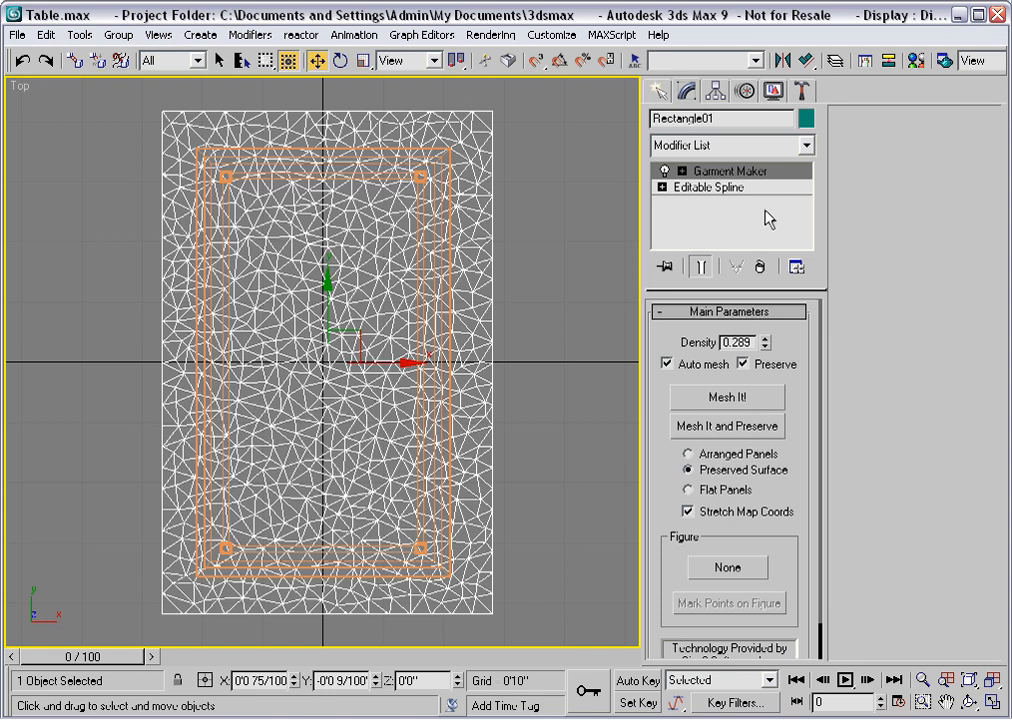
click(766, 340)
click(766, 340)
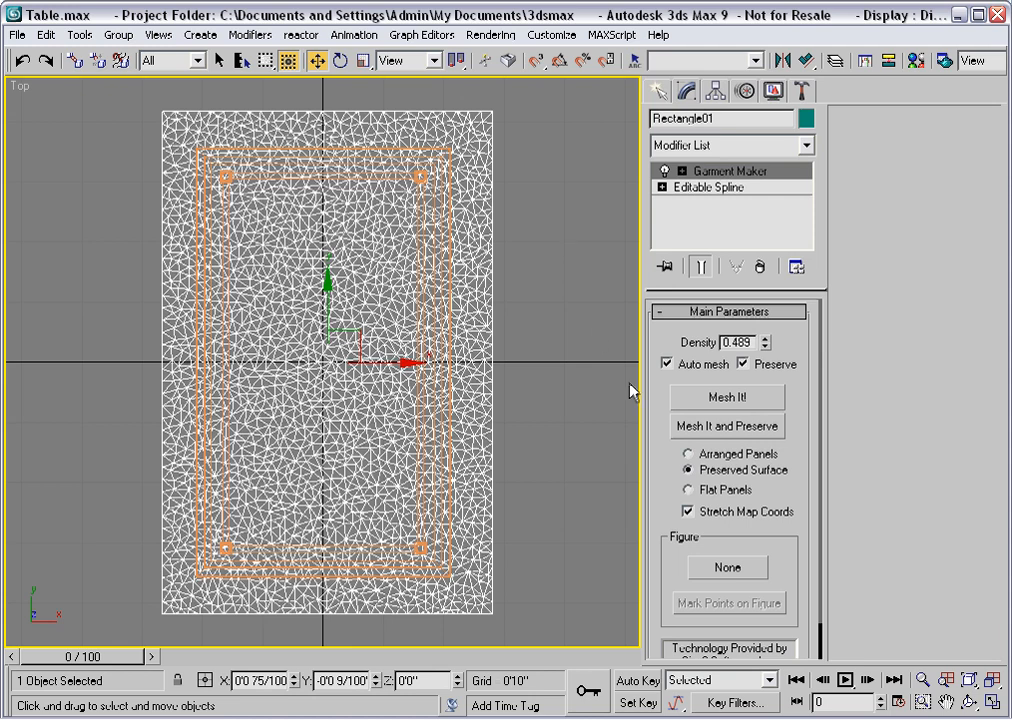
click(688, 490)
Step: Rename the meshed rectangle as Tablecloth and set its object color to white
click(719, 118)
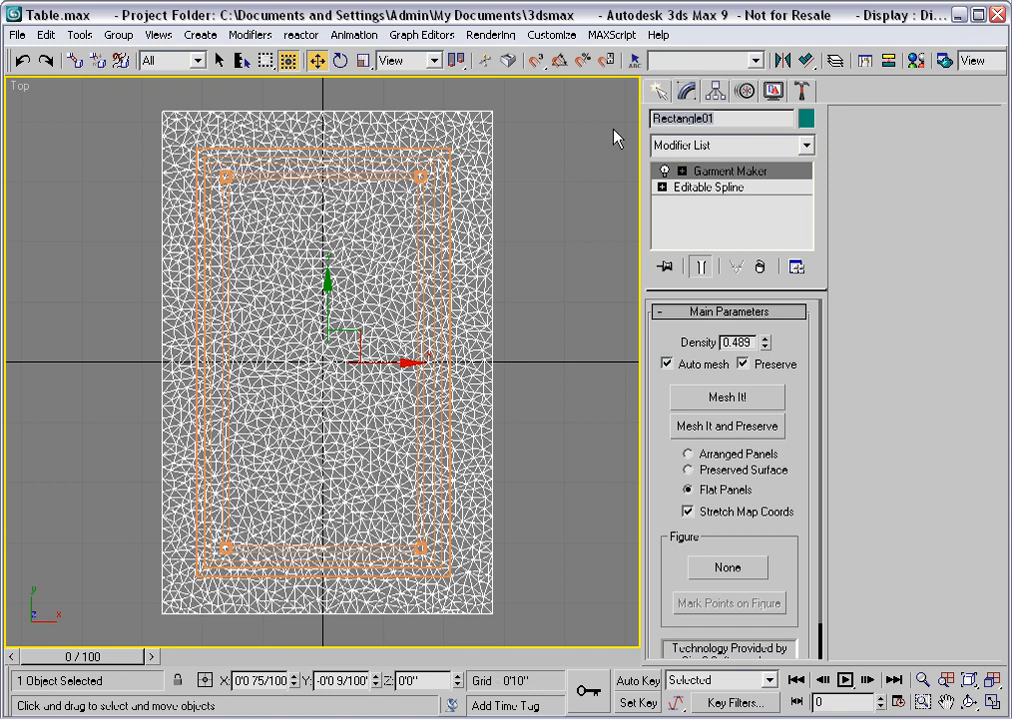
text(Tablecloth)
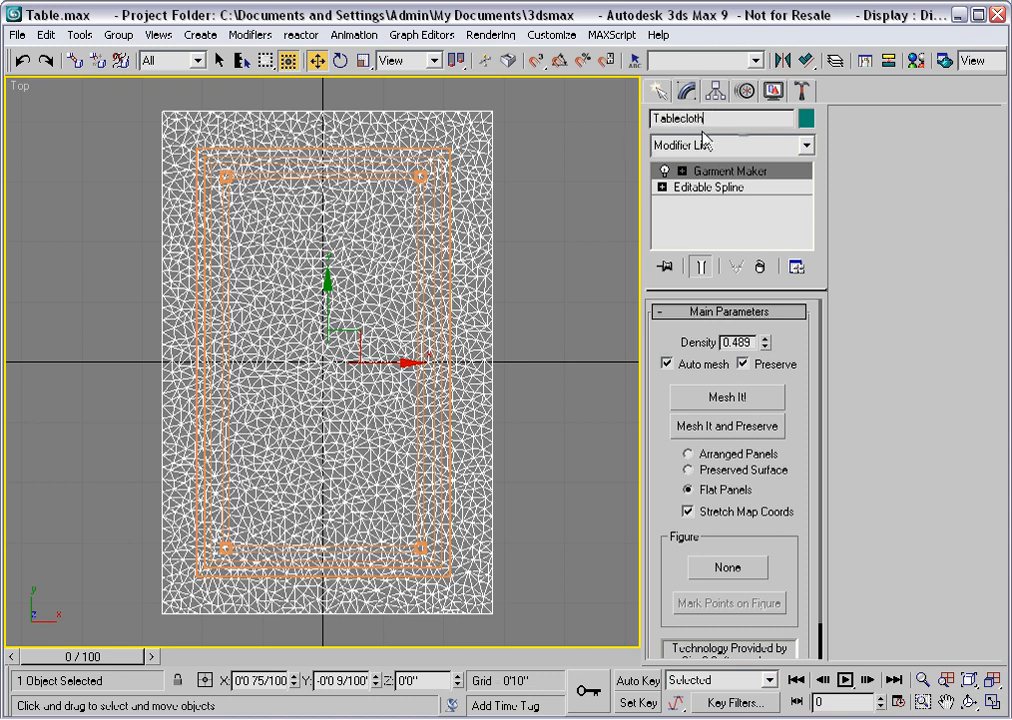
click(806, 119)
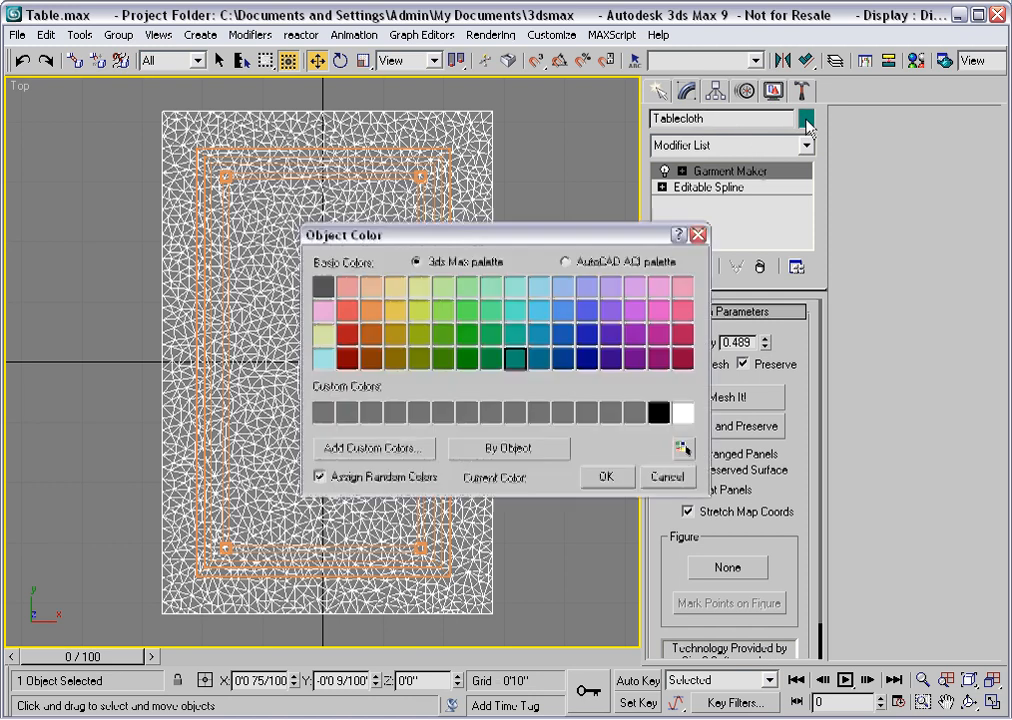
click(672, 414)
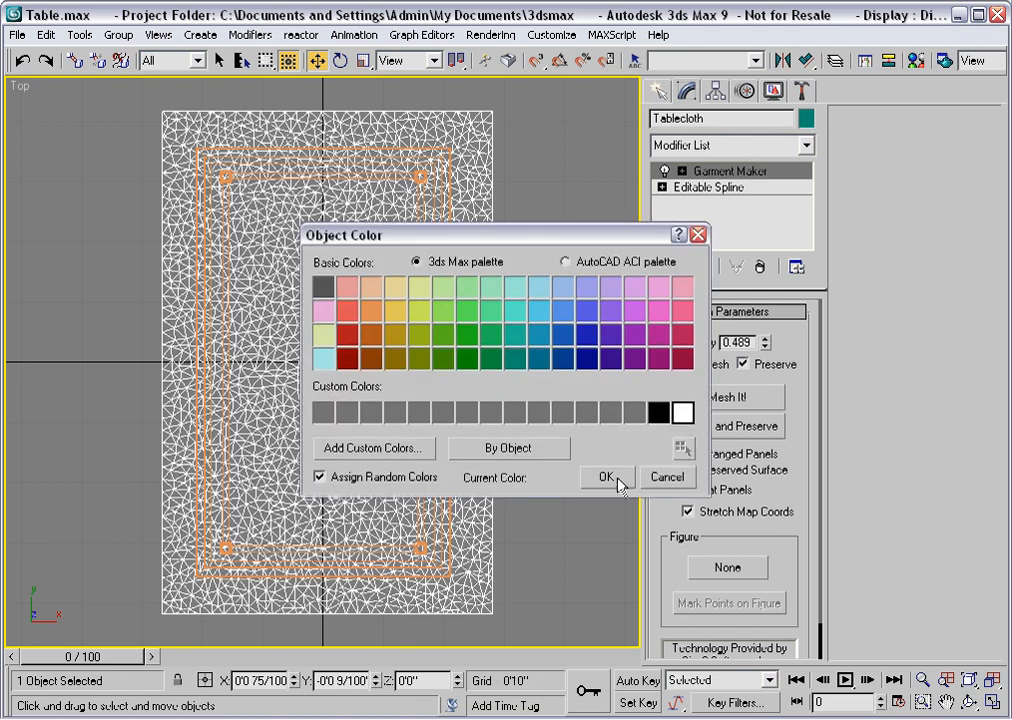
click(616, 480)
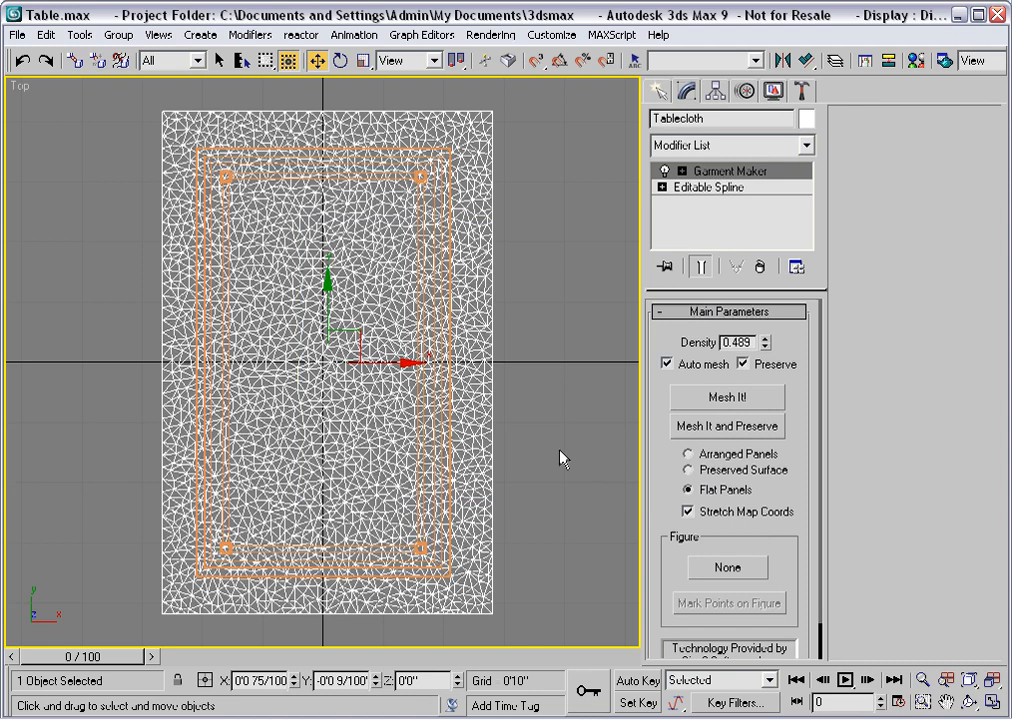
Step: Raise the tablecloth along Z in the Perspective view to about 2'4.4", just above the tabletop
key(p)
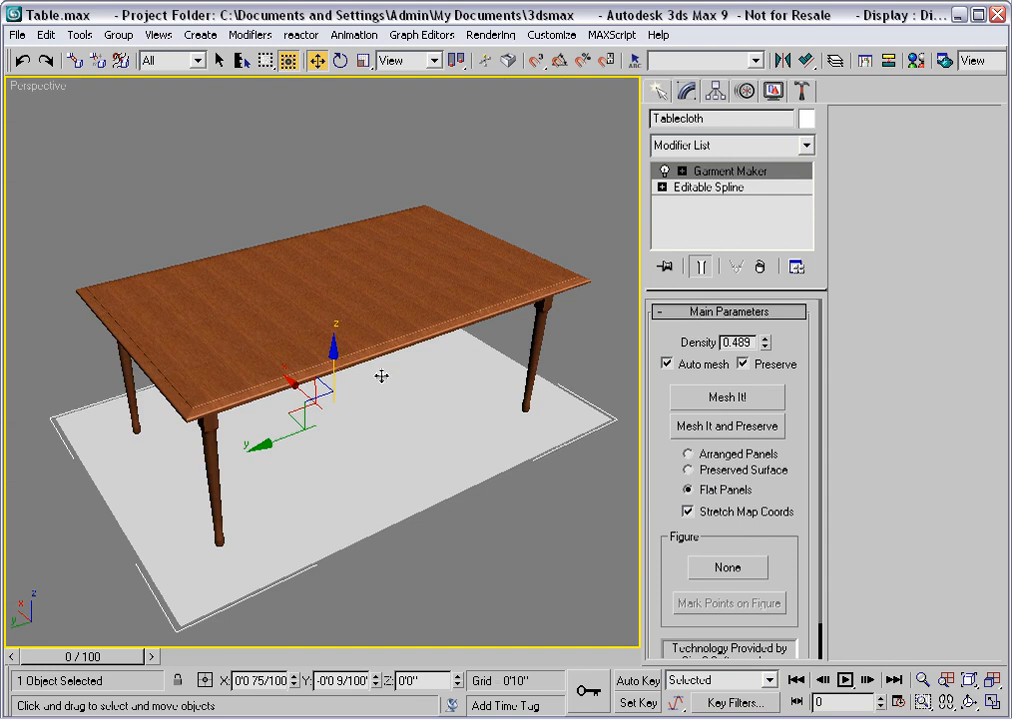
drag(333, 372, 333, 343)
drag(326, 279, 326, 231)
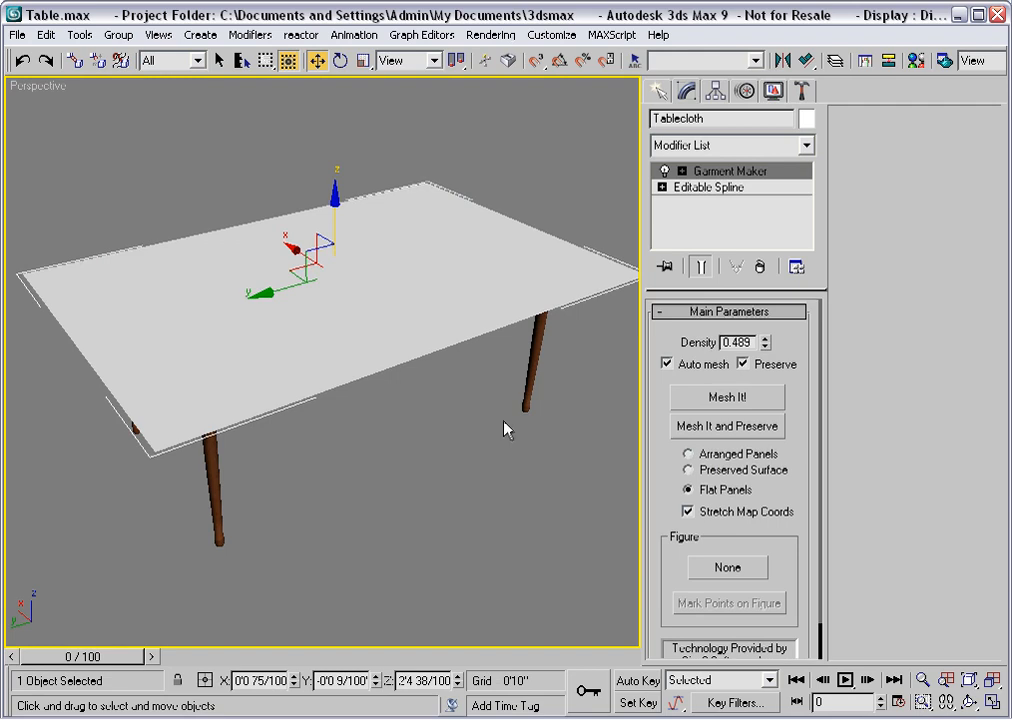
Step: Apply a Cloth modifier to the tablecloth and define Tablecloth as Cloth with the Cotton preset in the object properties
click(807, 146)
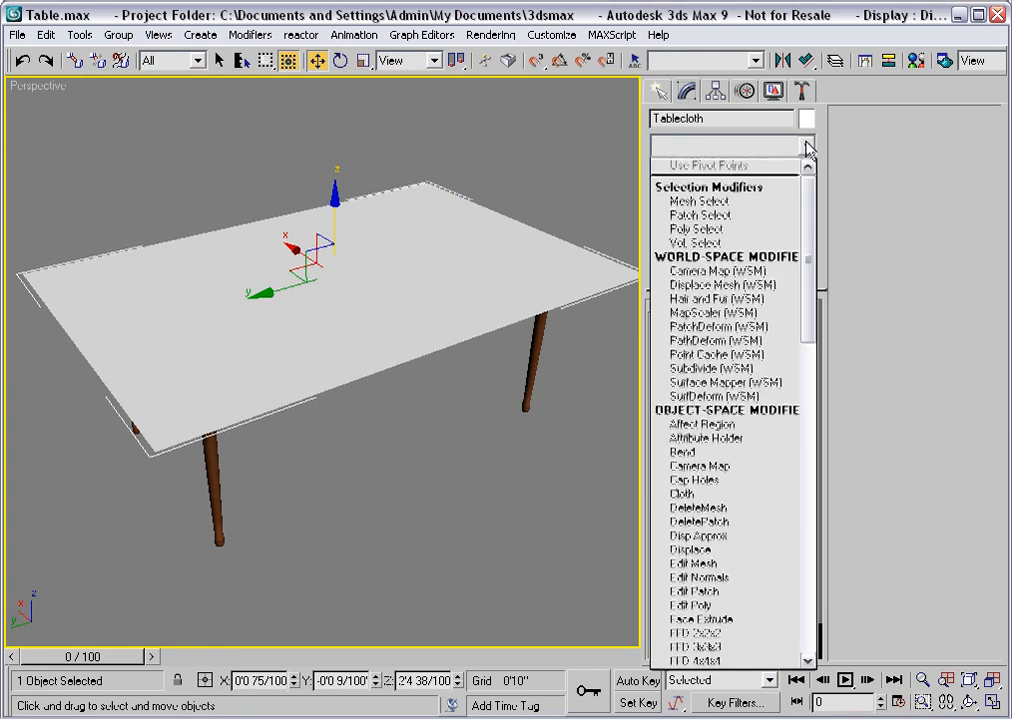
click(690, 494)
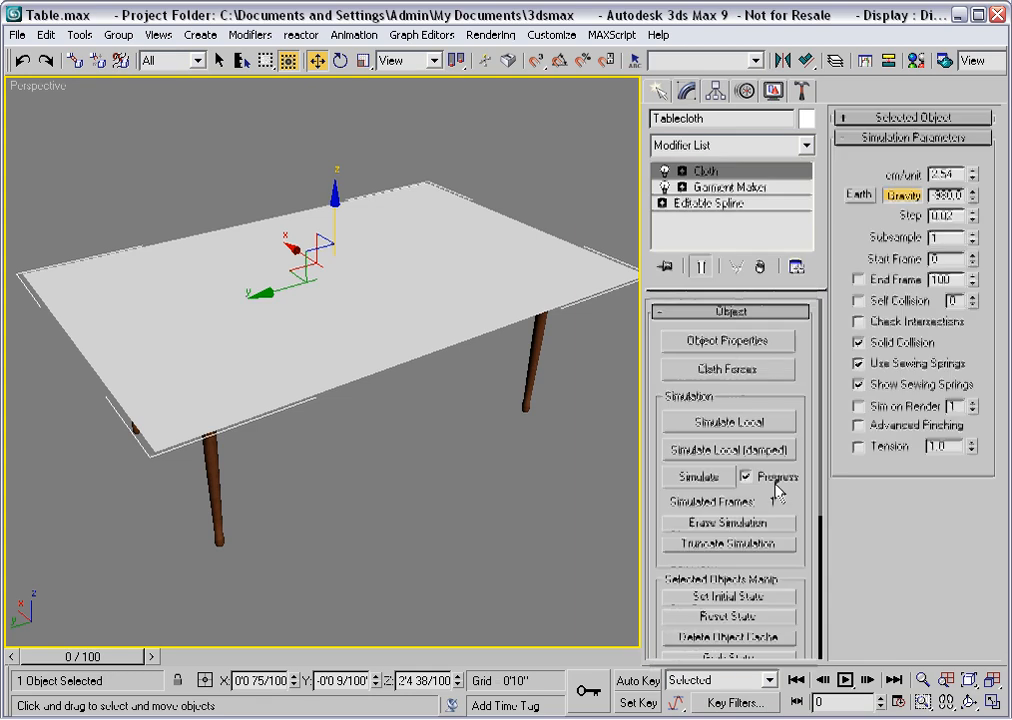
click(778, 345)
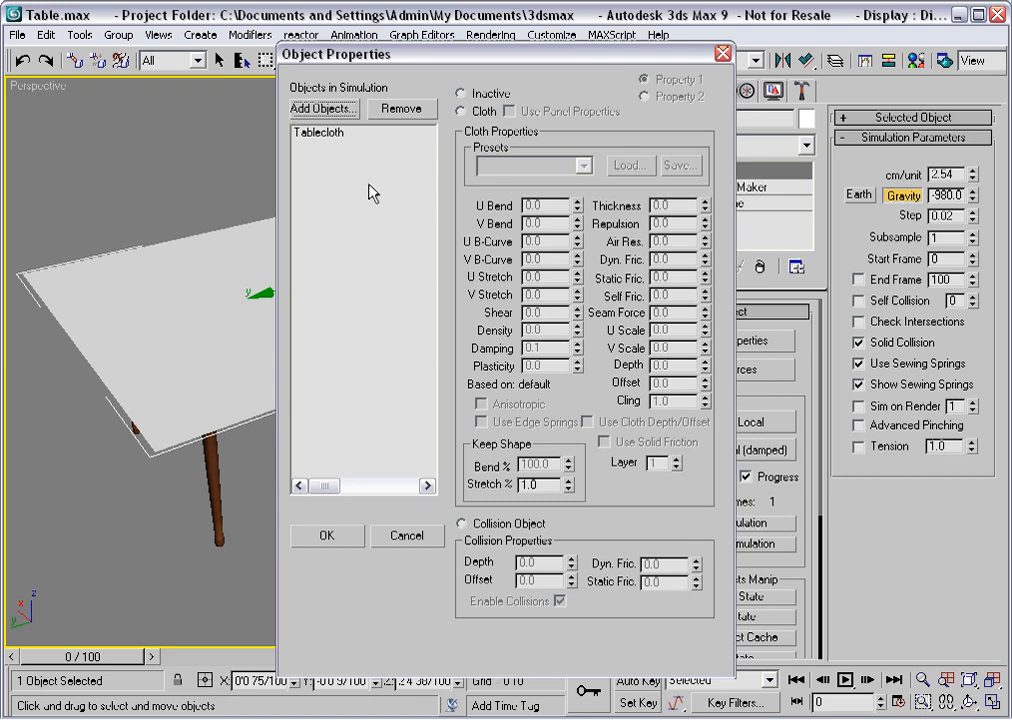
click(322, 140)
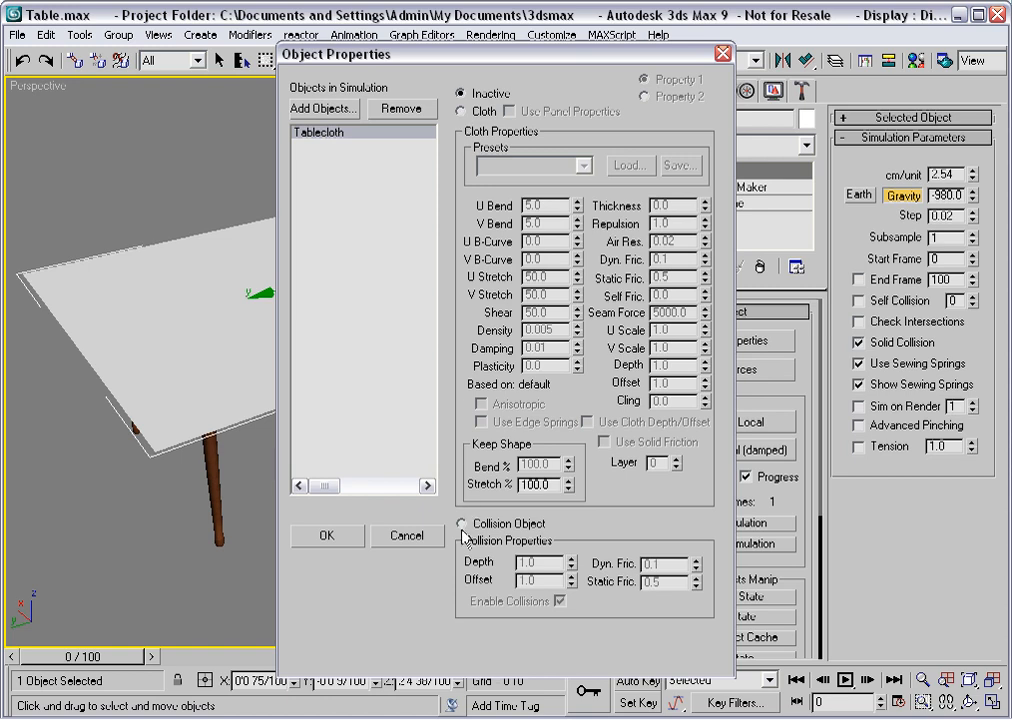
click(465, 115)
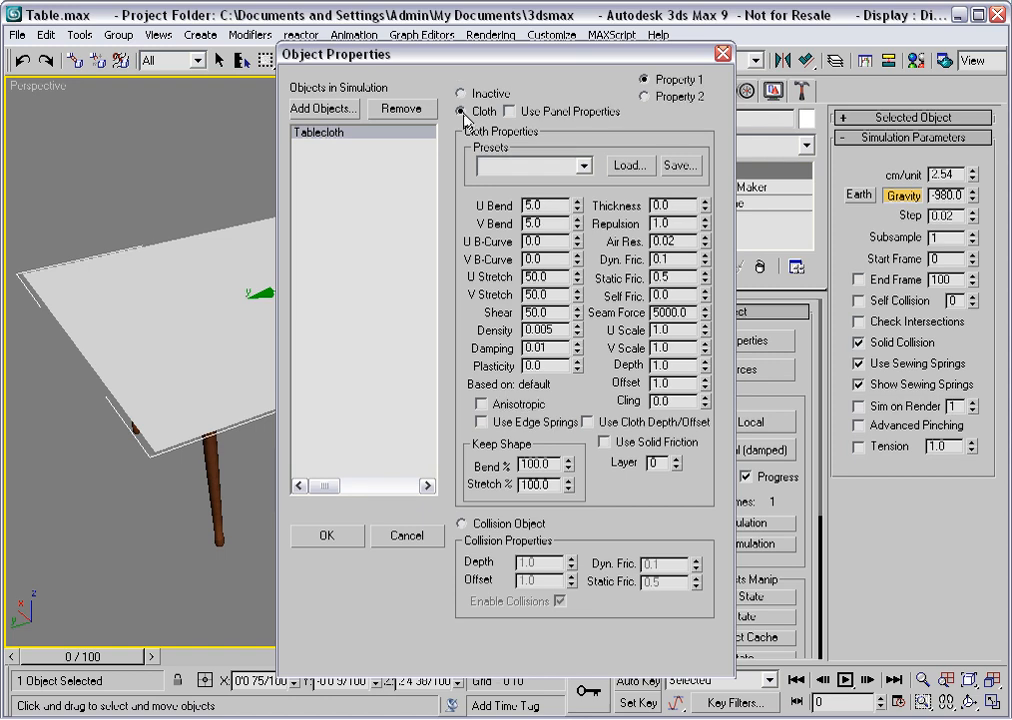
click(586, 166)
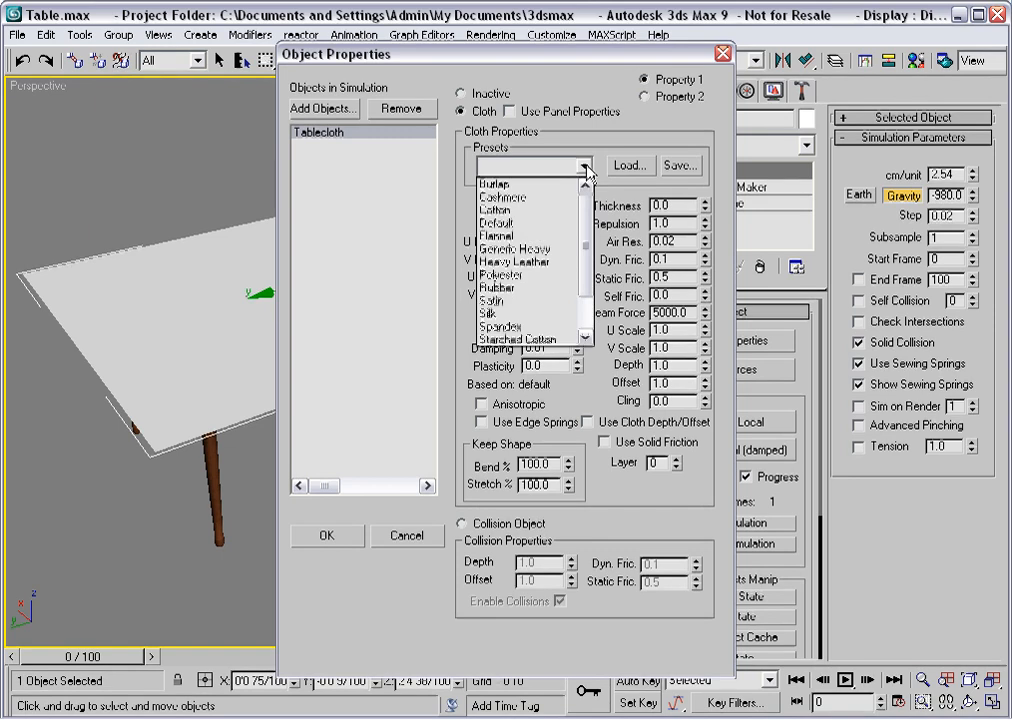
click(514, 211)
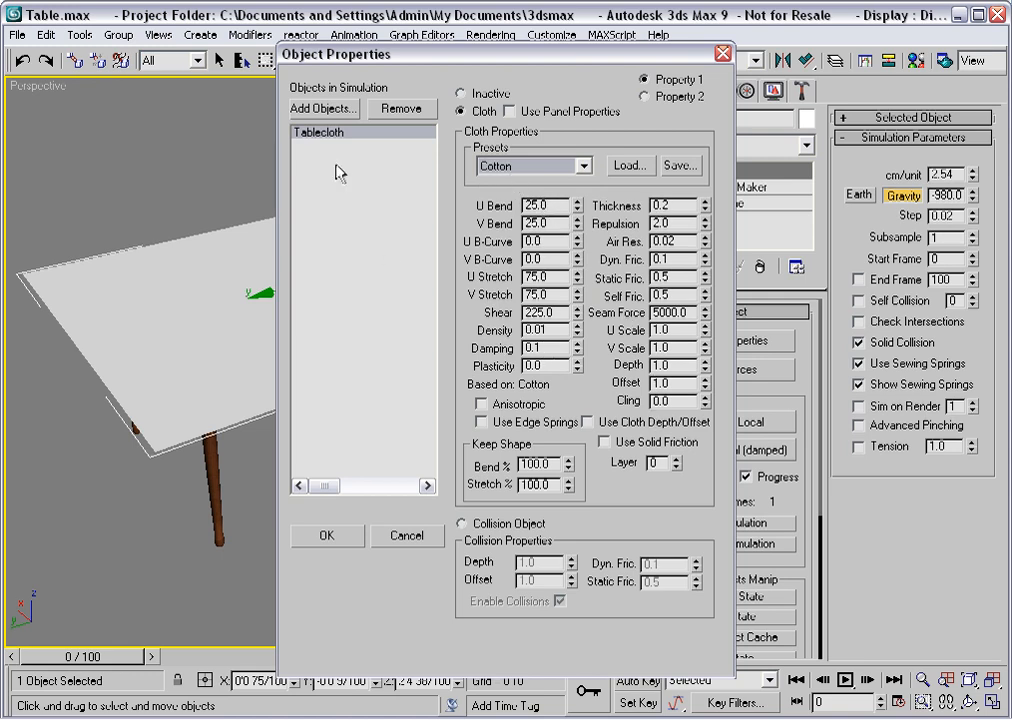
Step: Add the Table to the cloth simulation and define it as a collision object
click(334, 108)
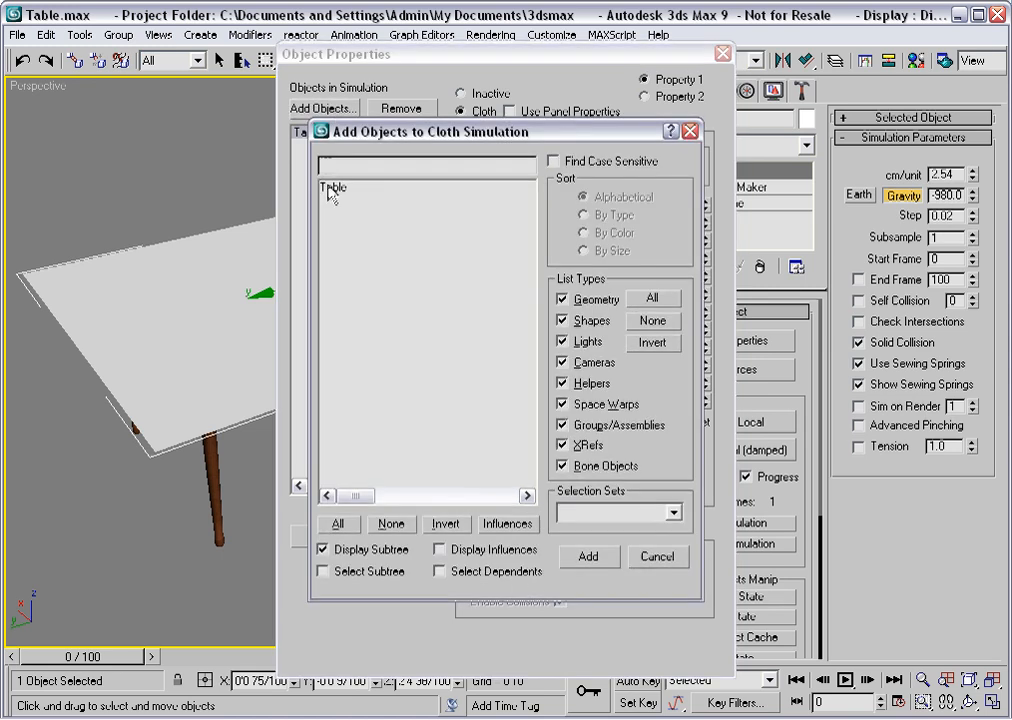
double_click(333, 190)
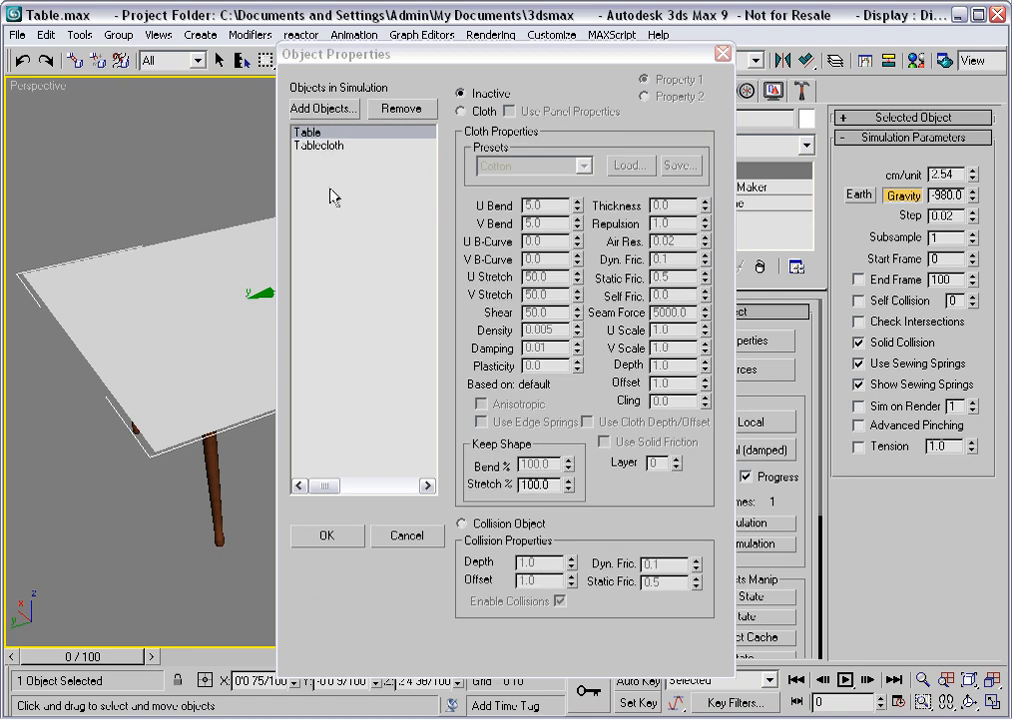
click(463, 527)
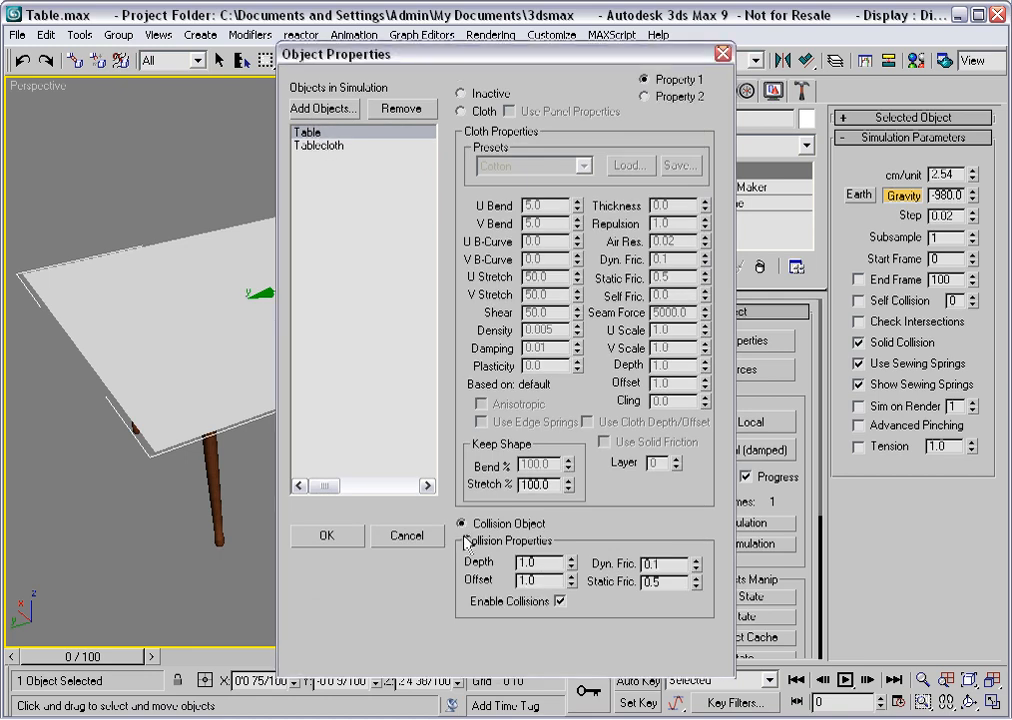
Step: Accept the cloth object properties and run a local simulation until the tablecloth drapes over the table, then stop it
click(328, 538)
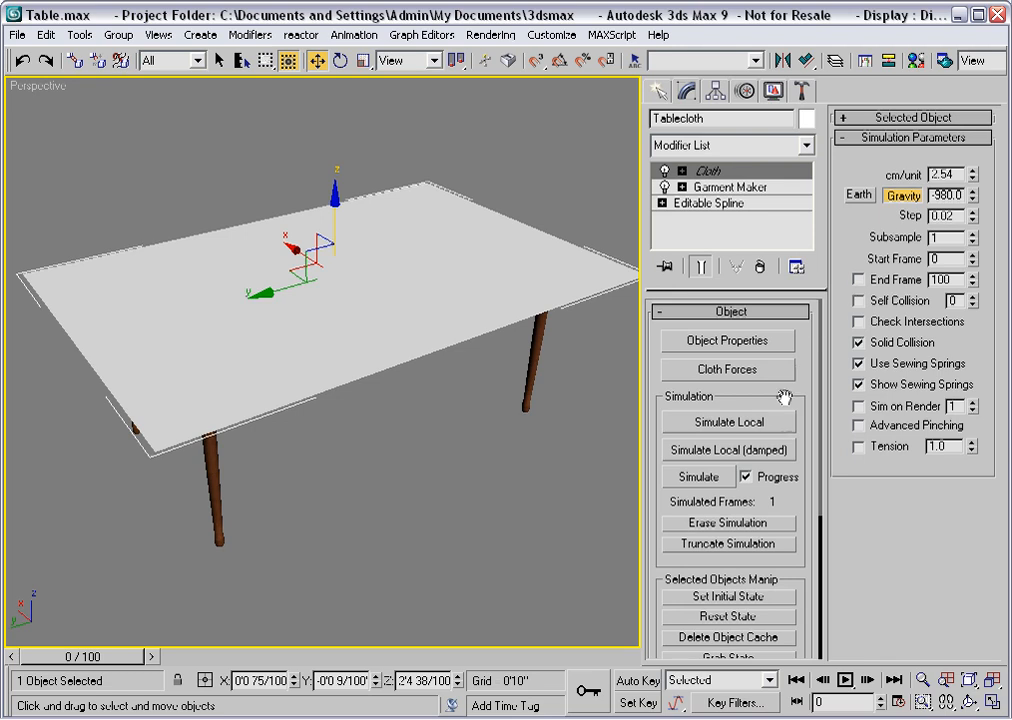
click(779, 425)
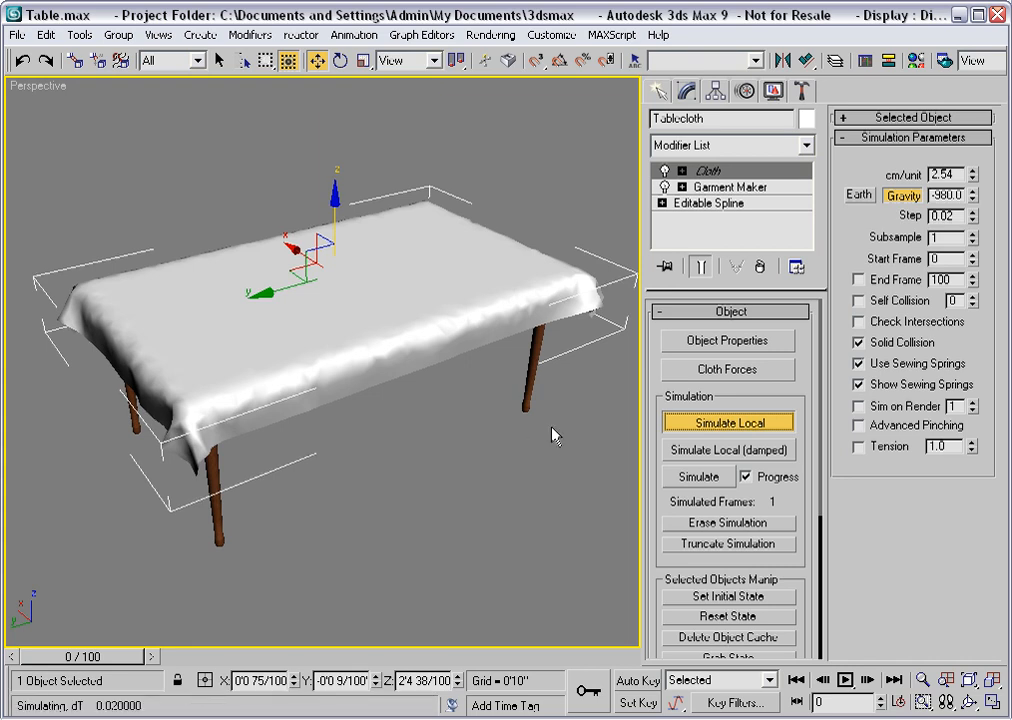
click(683, 423)
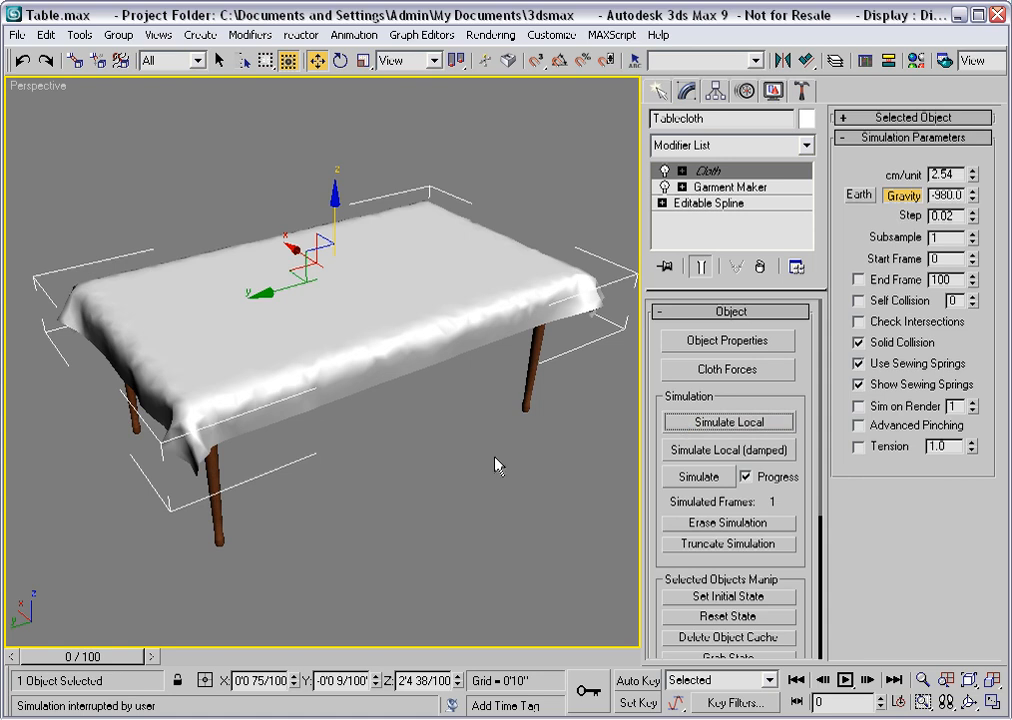
Step: Show edged faces and refine the draped tablecloth with an HSDS modifier, applying High adaptive subdivision with a Max. LOD of 1
click(922, 680)
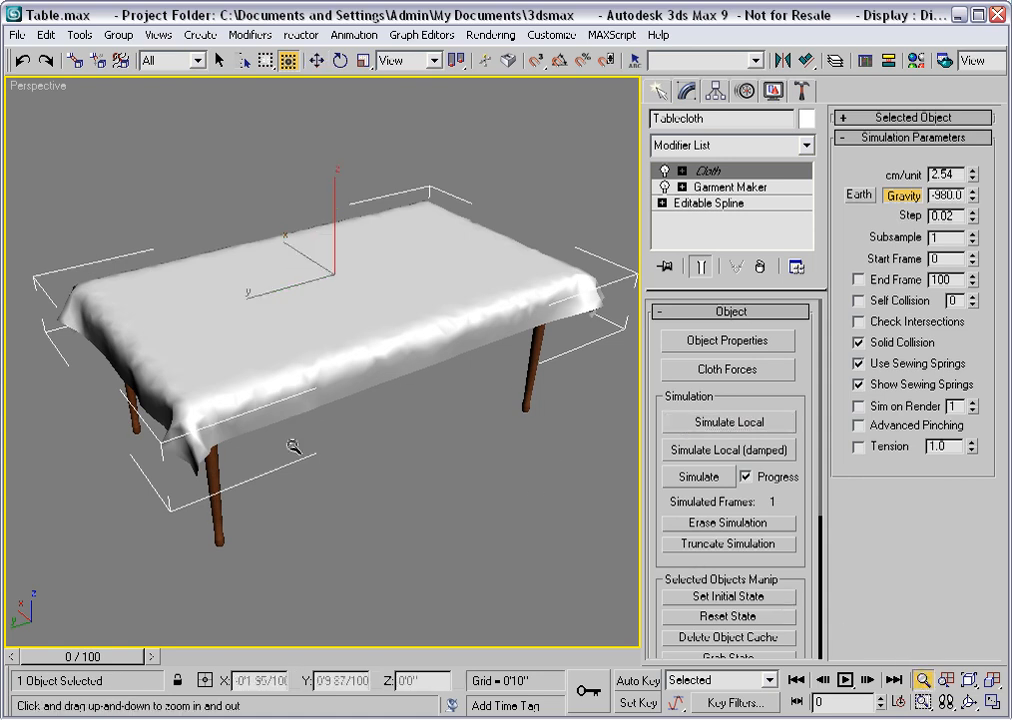
drag(294, 447, 292, 373)
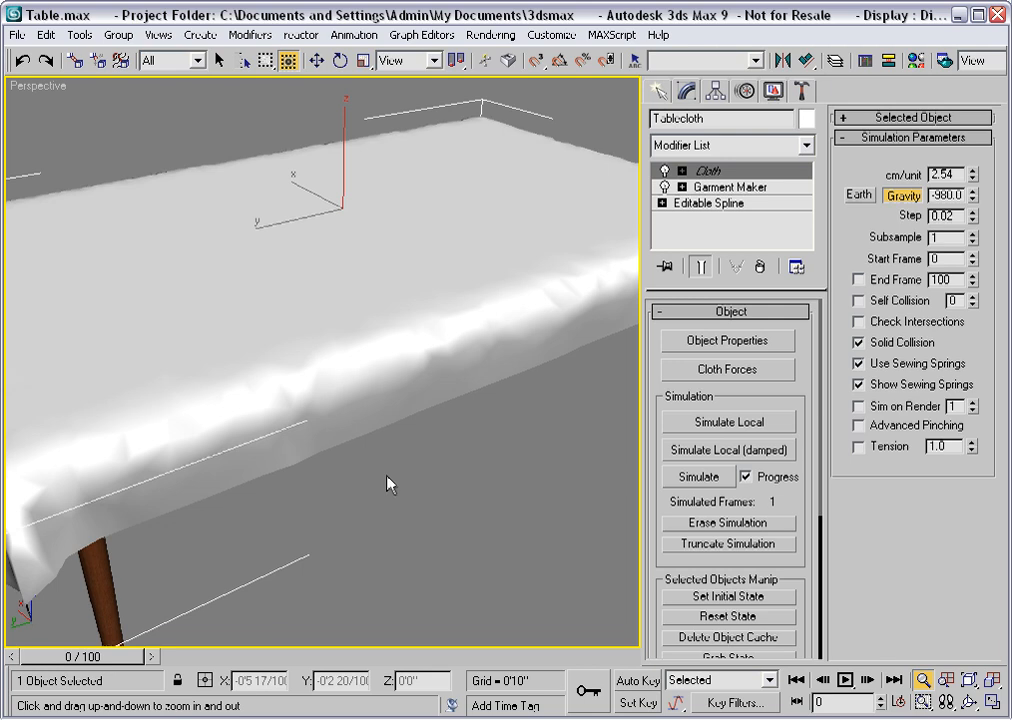
key(F4)
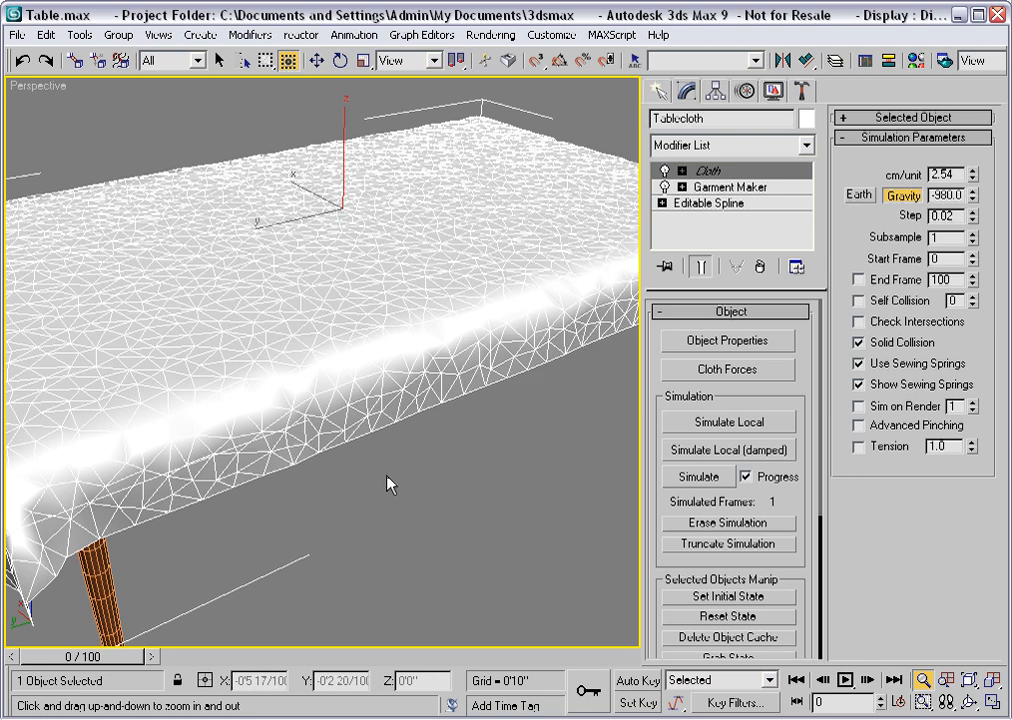
alt+middle_drag(190, 510, 547, 365)
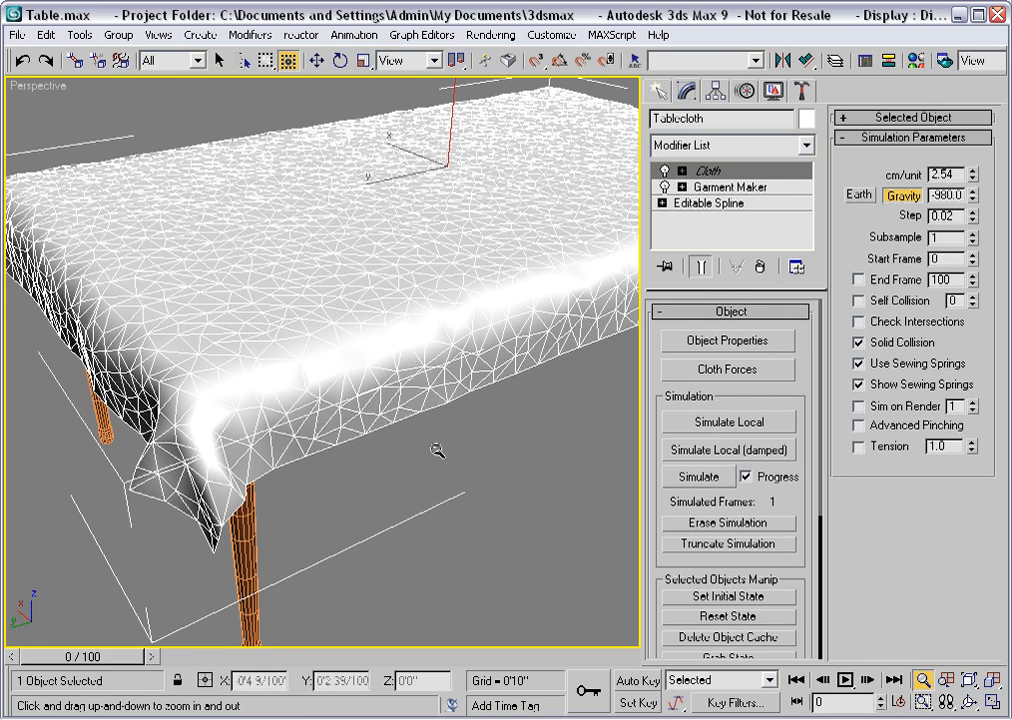
click(805, 145)
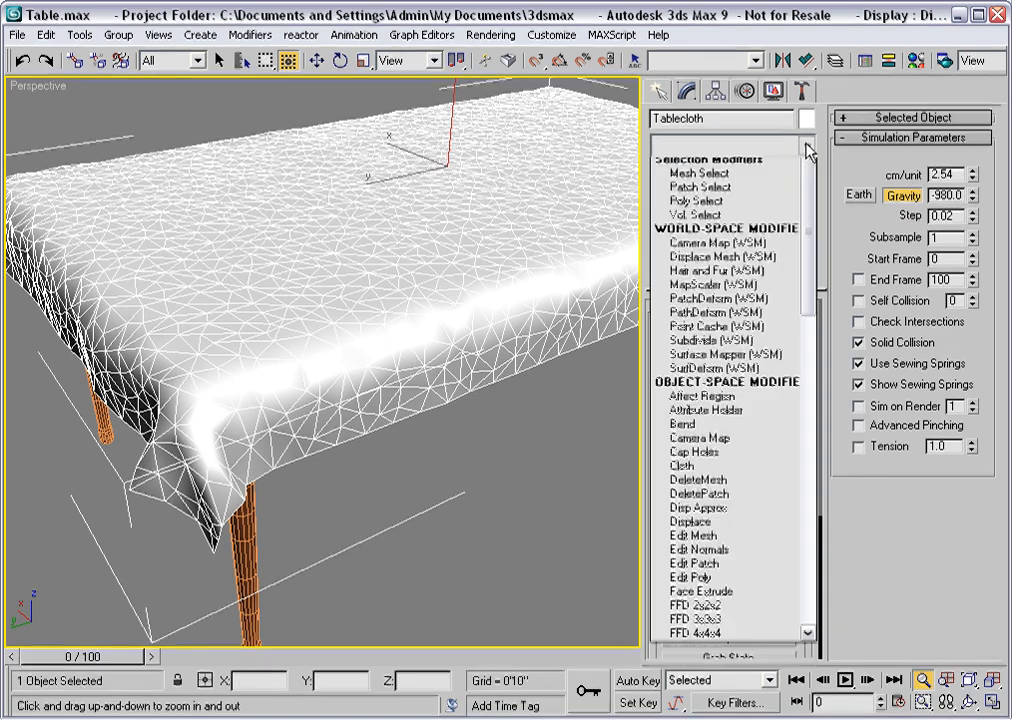
drag(812, 232, 812, 347)
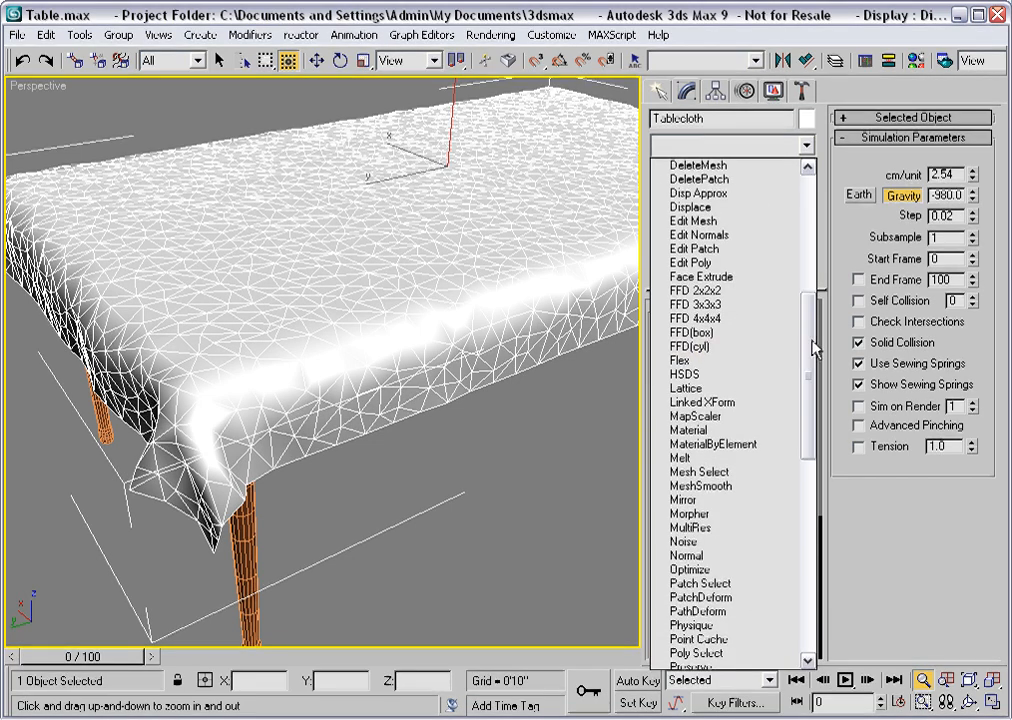
click(700, 375)
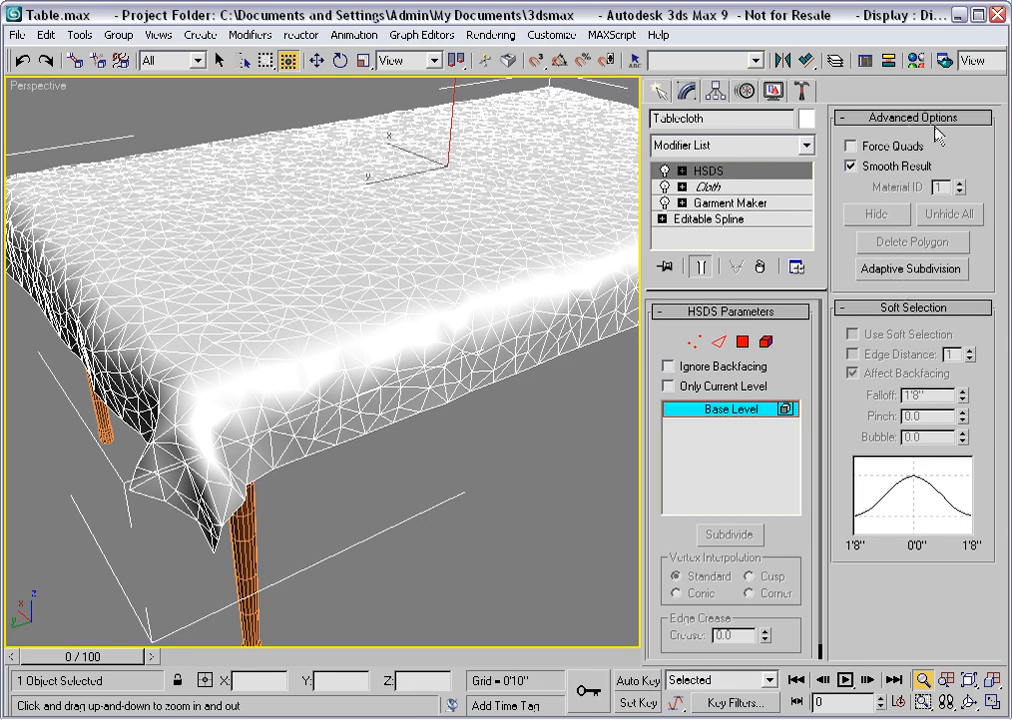
click(906, 270)
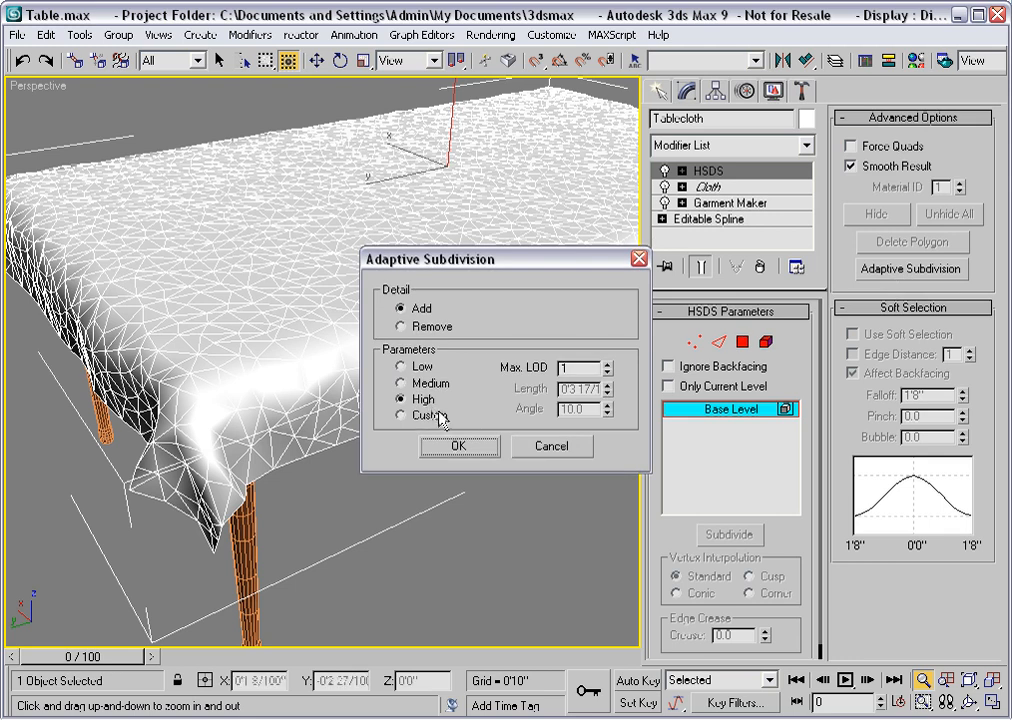
click(459, 447)
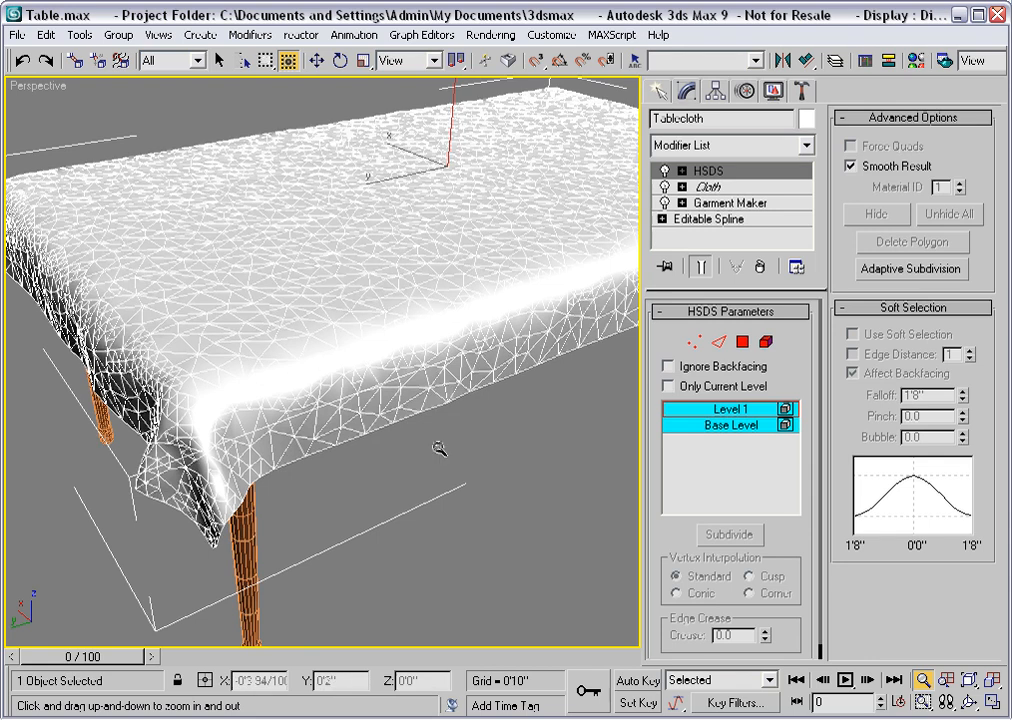
Step: Hide the edged faces and compare the tablecloth's smoothness with the HSDS modifier disabled and enabled
key(F4)
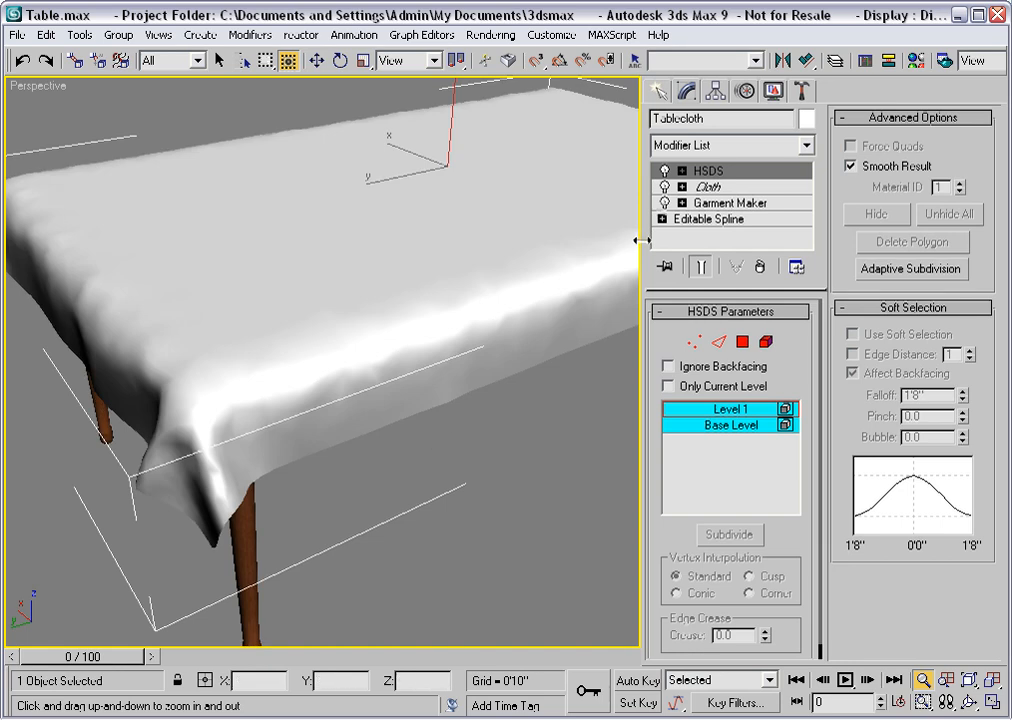
click(665, 171)
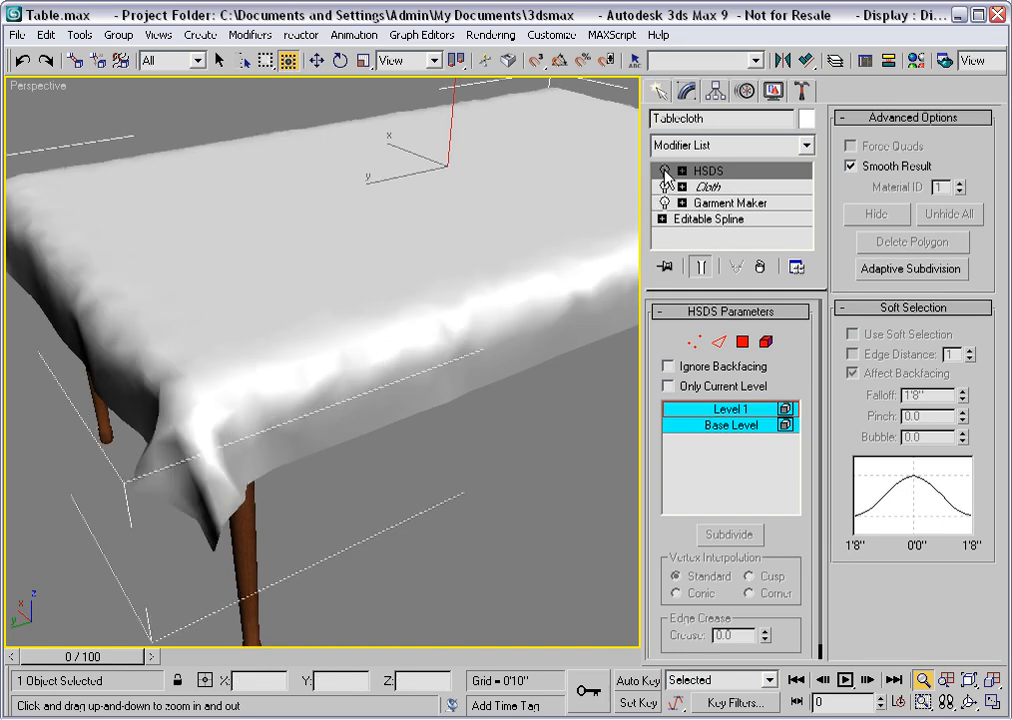
click(665, 171)
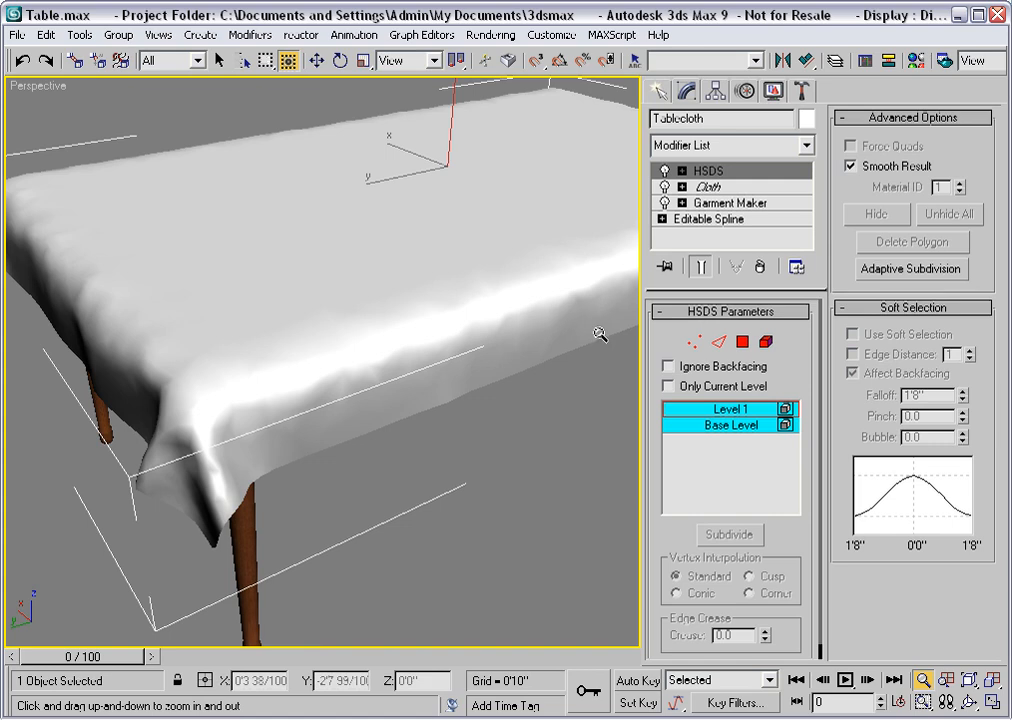
Step: Assign an unused standard material to the tablecloth, give it a Checker diffuse map, and display the map in the viewport
click(916, 62)
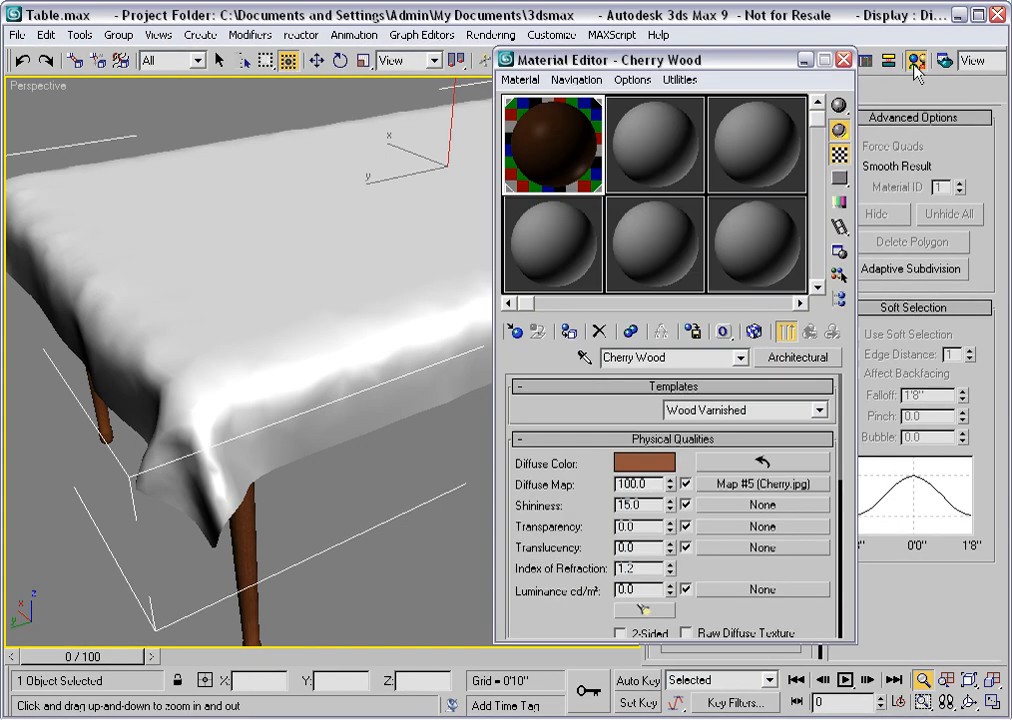
click(658, 155)
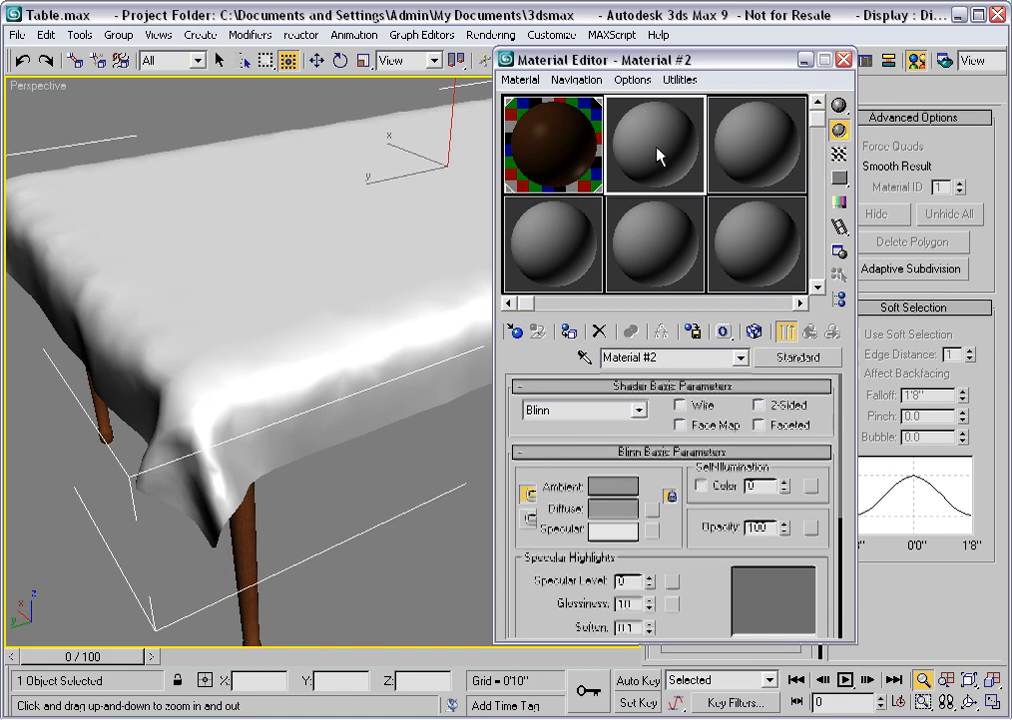
click(569, 333)
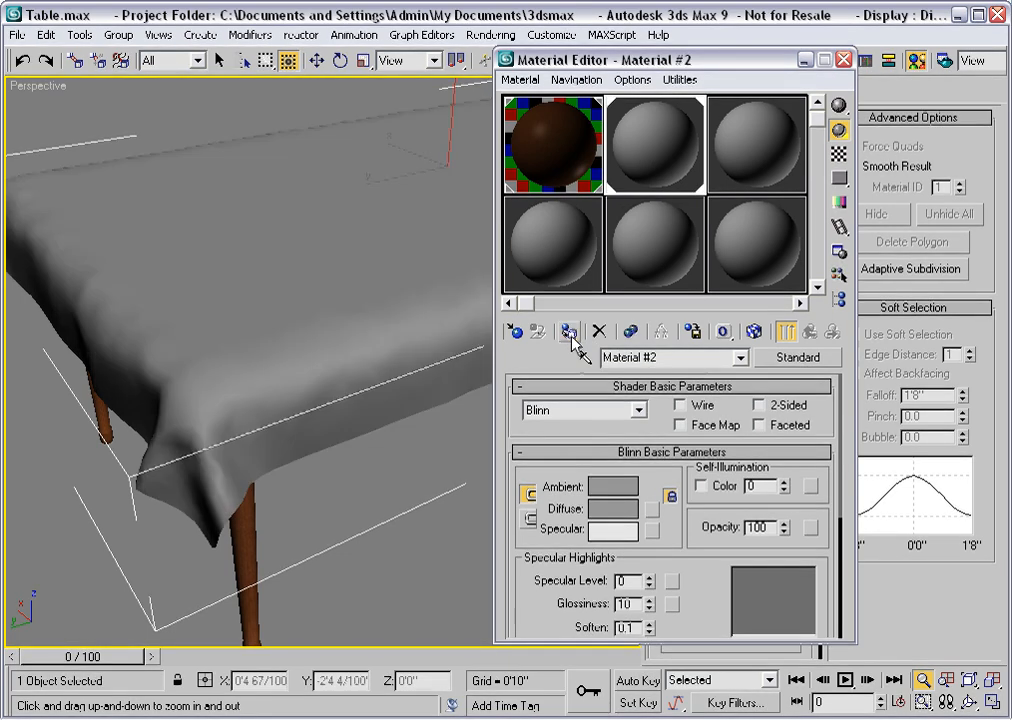
click(652, 511)
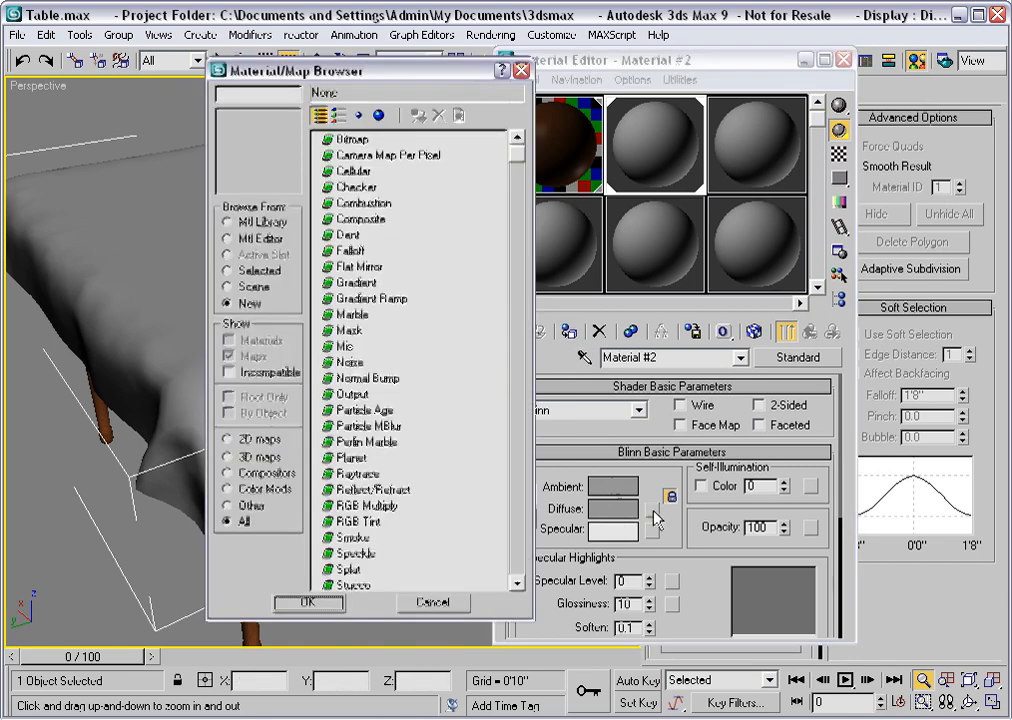
double_click(330, 188)
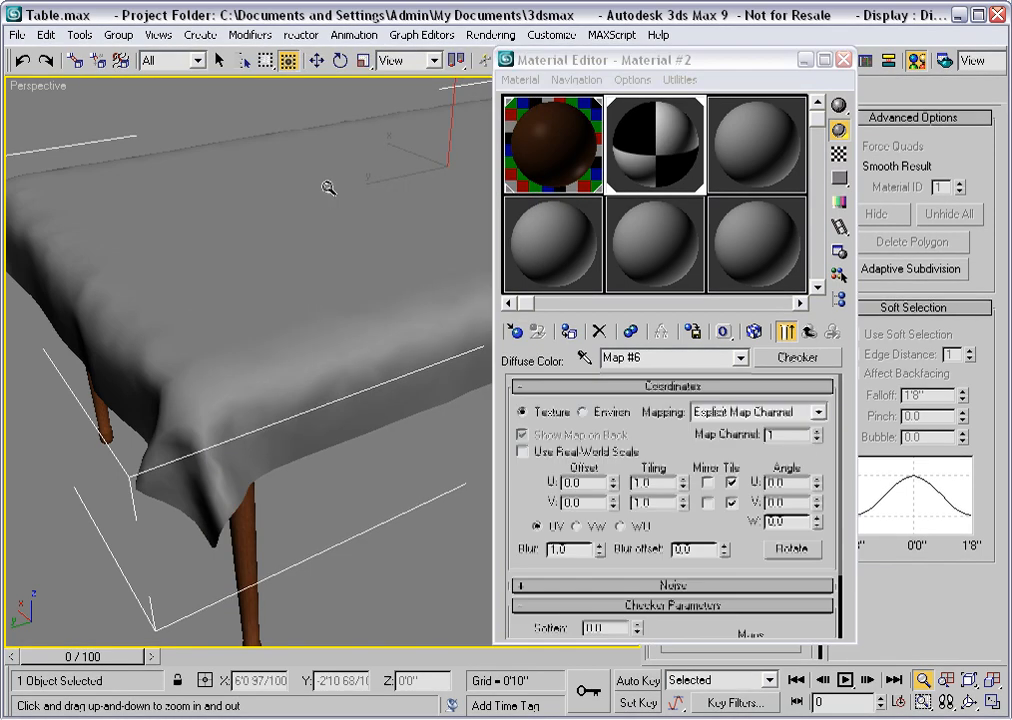
click(754, 333)
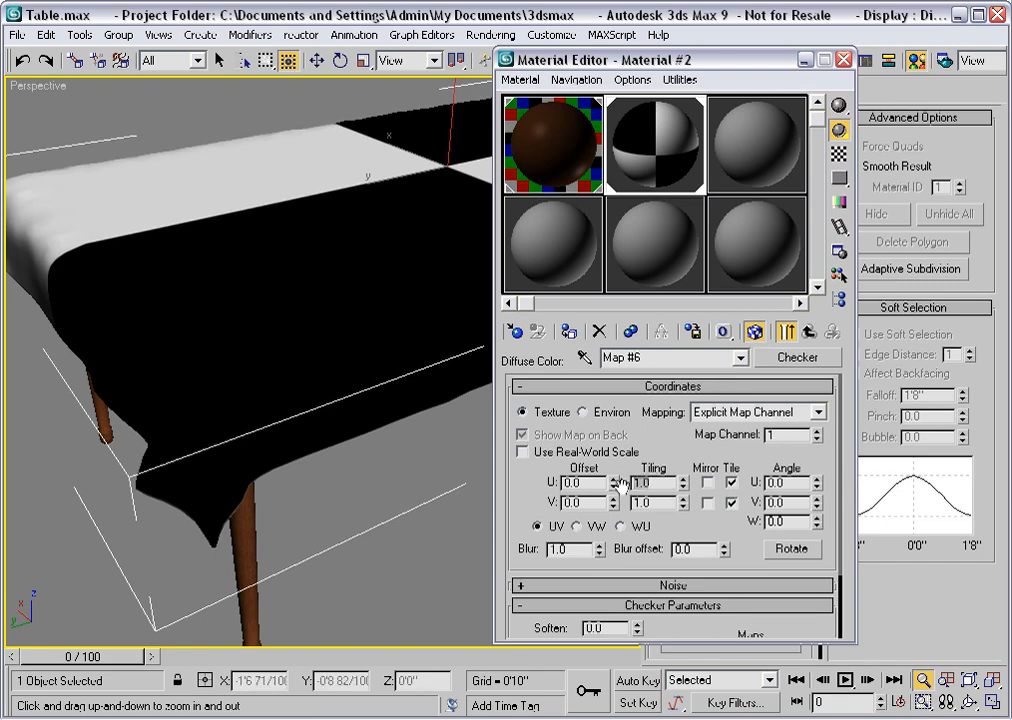
Step: Set the Checker map's U and V tiling to 30 and close the Material Editor
double_click(632, 483)
text(30)
key(Return)
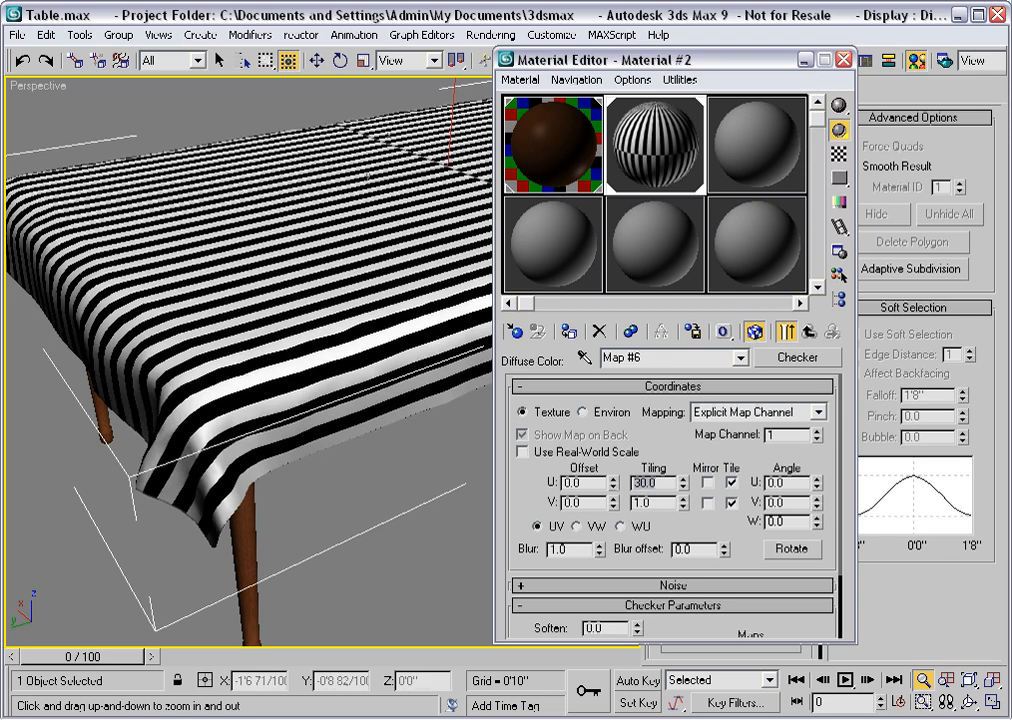
double_click(648, 502)
text(30)
key(Return)
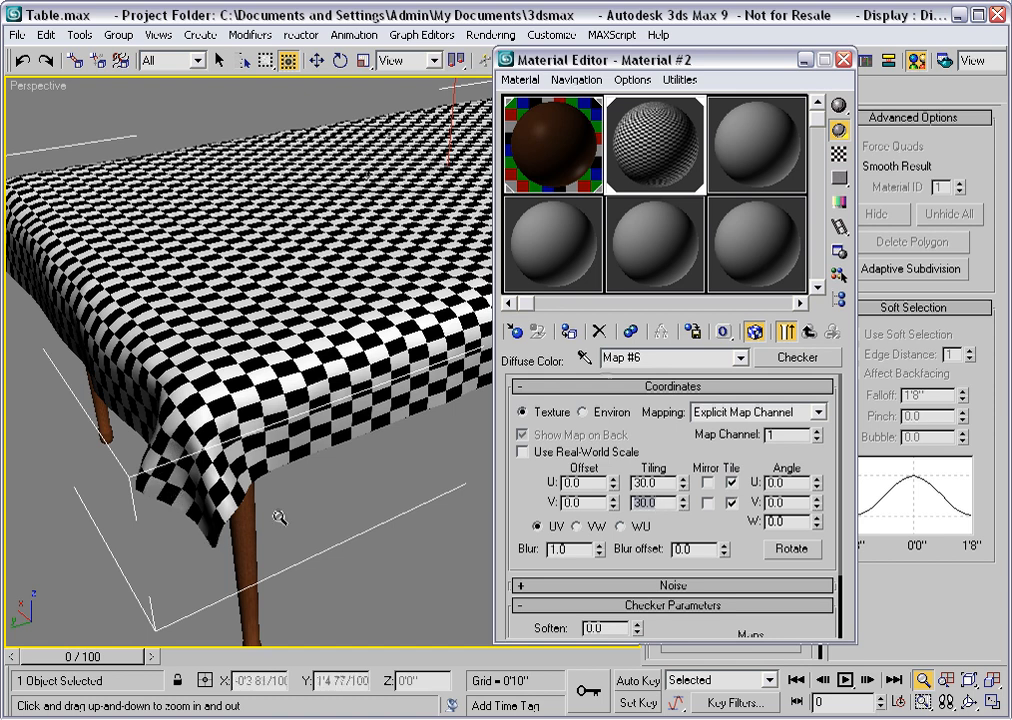
click(843, 60)
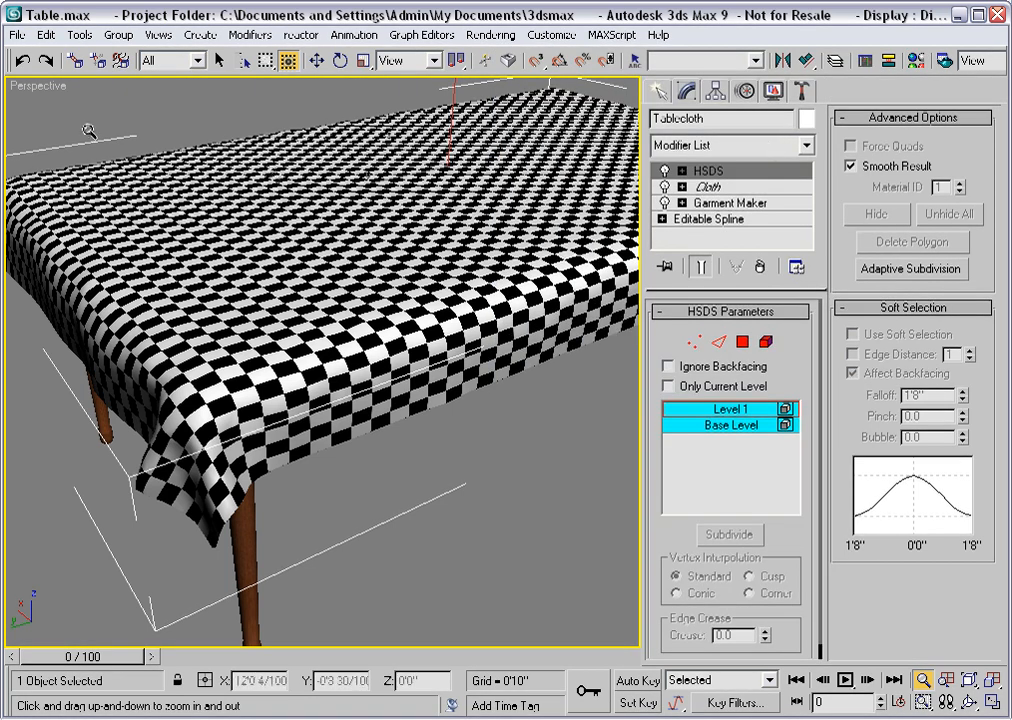
Step: Display polygon statistics and edged faces in the Perspective viewport
right_click(27, 85)
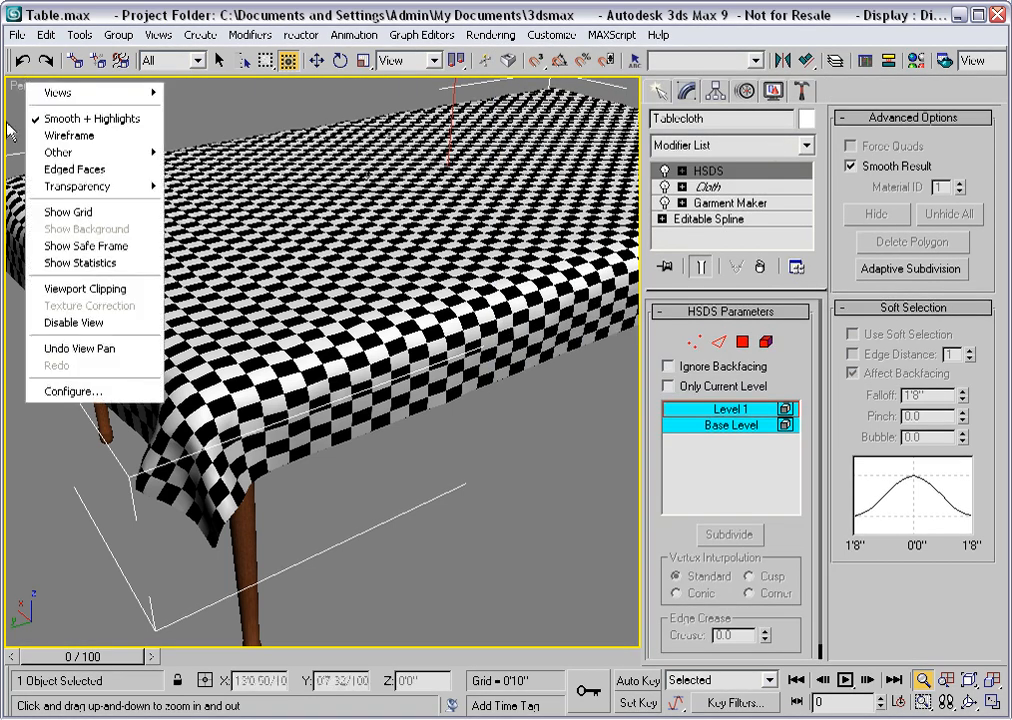
click(46, 263)
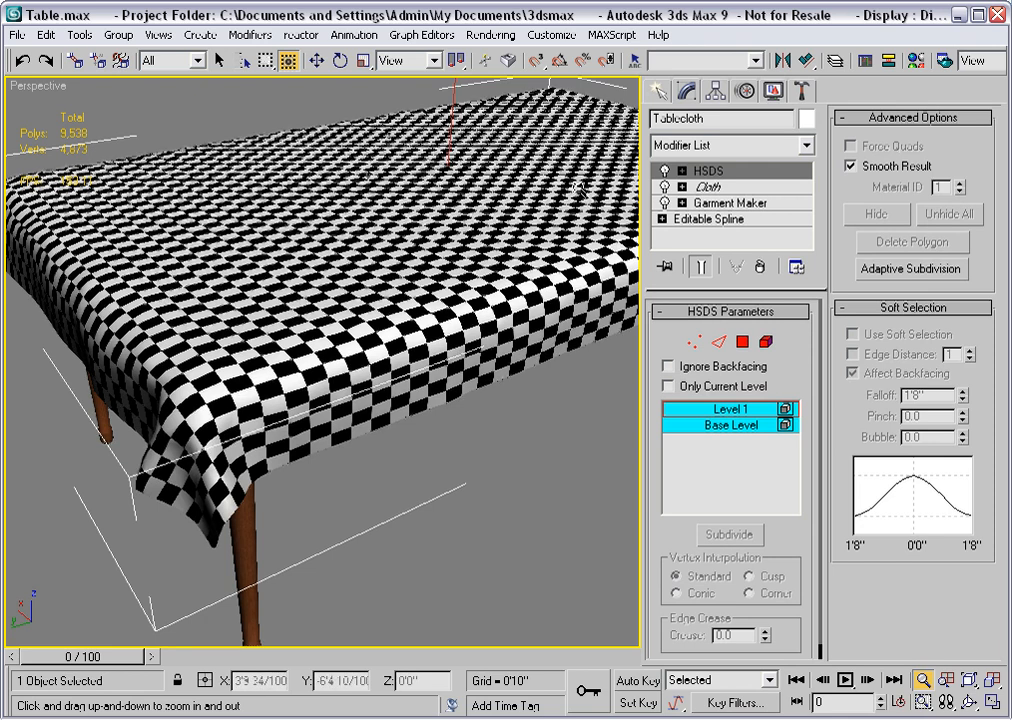
key(F4)
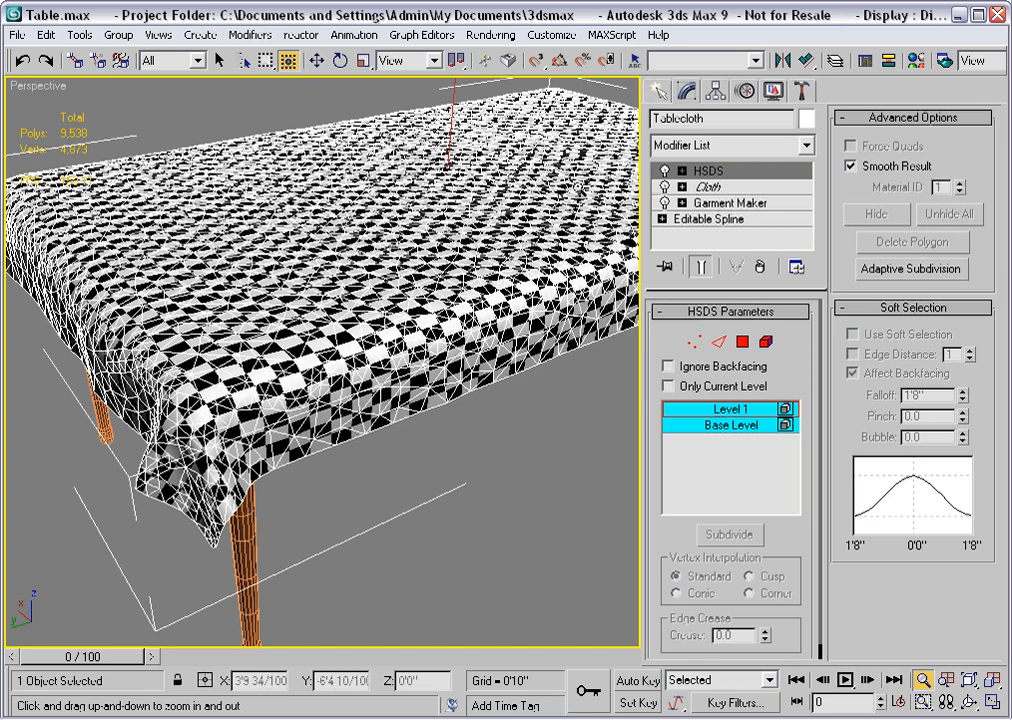
Step: Try reducing the tablecloth mesh with an Optimize modifier above HSDS and remove that modifier again
click(805, 145)
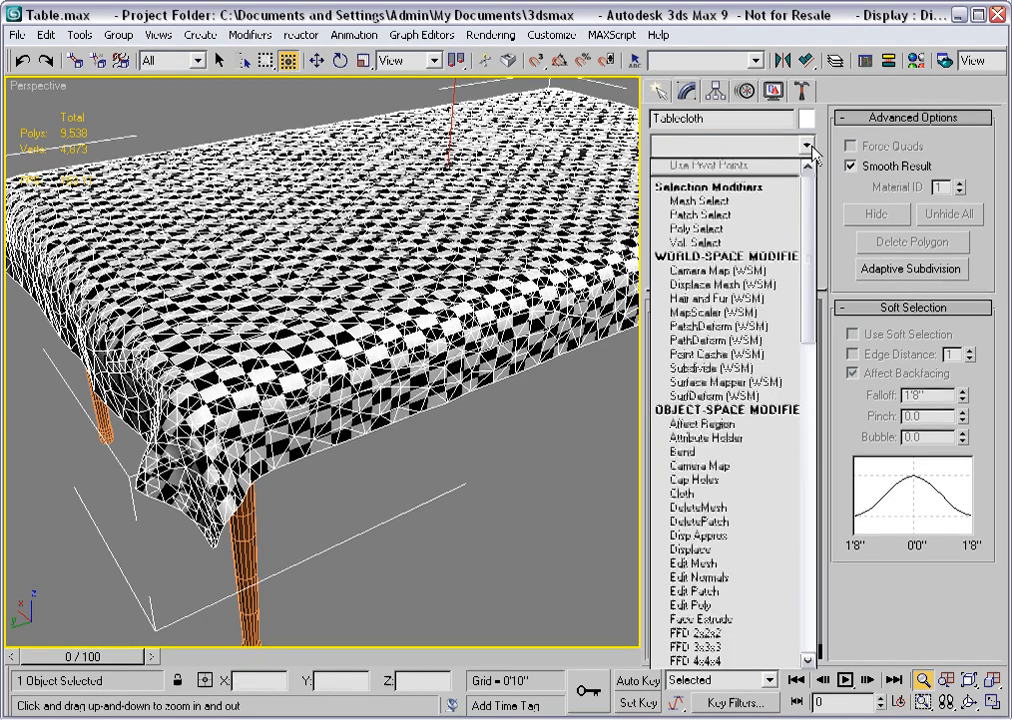
drag(810, 212, 798, 347)
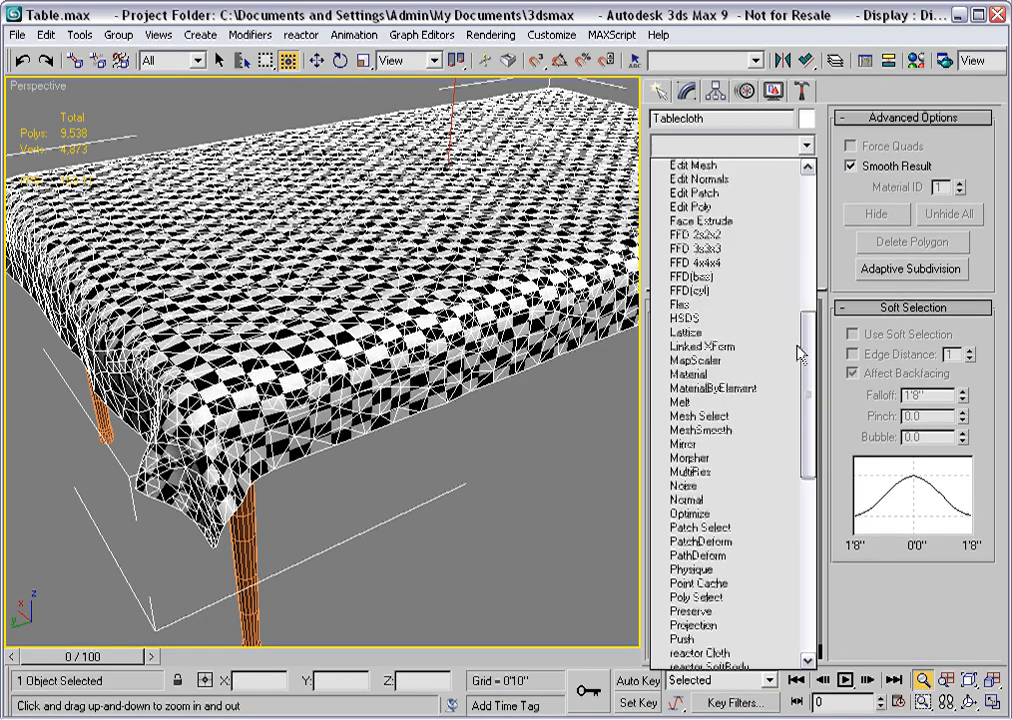
click(690, 513)
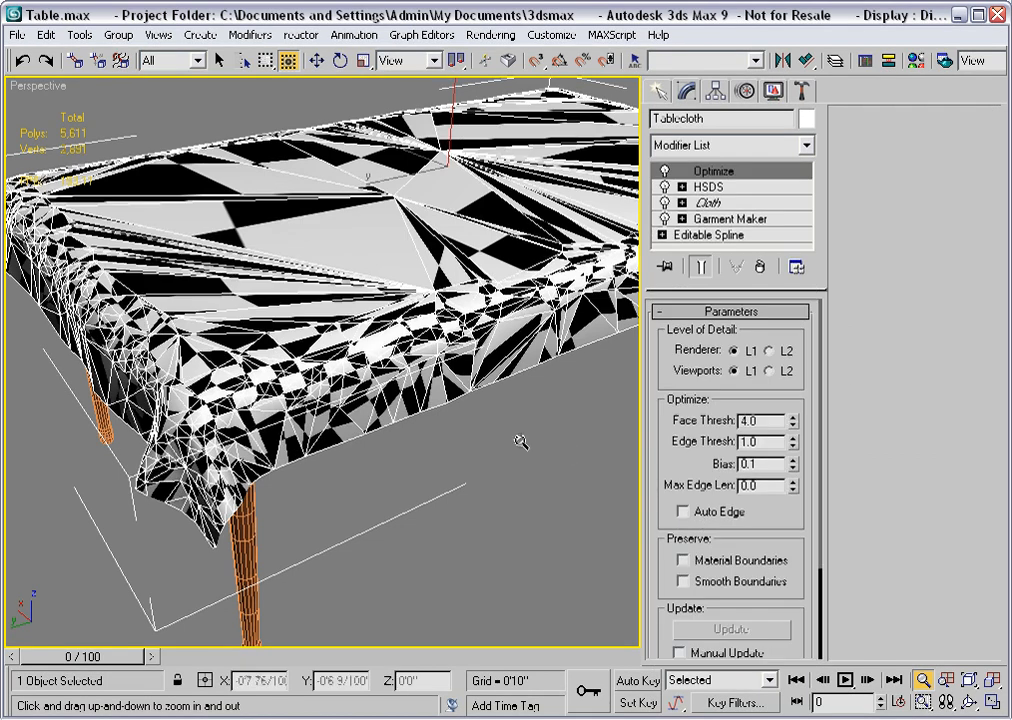
alt+middle_drag(258, 258, 328, 322)
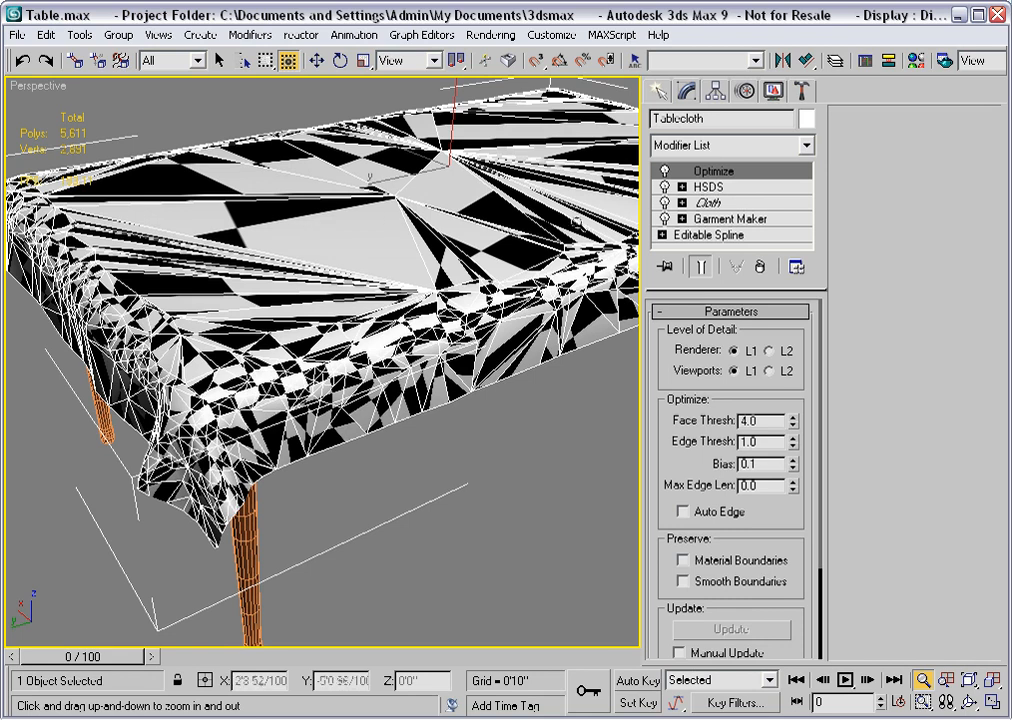
click(760, 268)
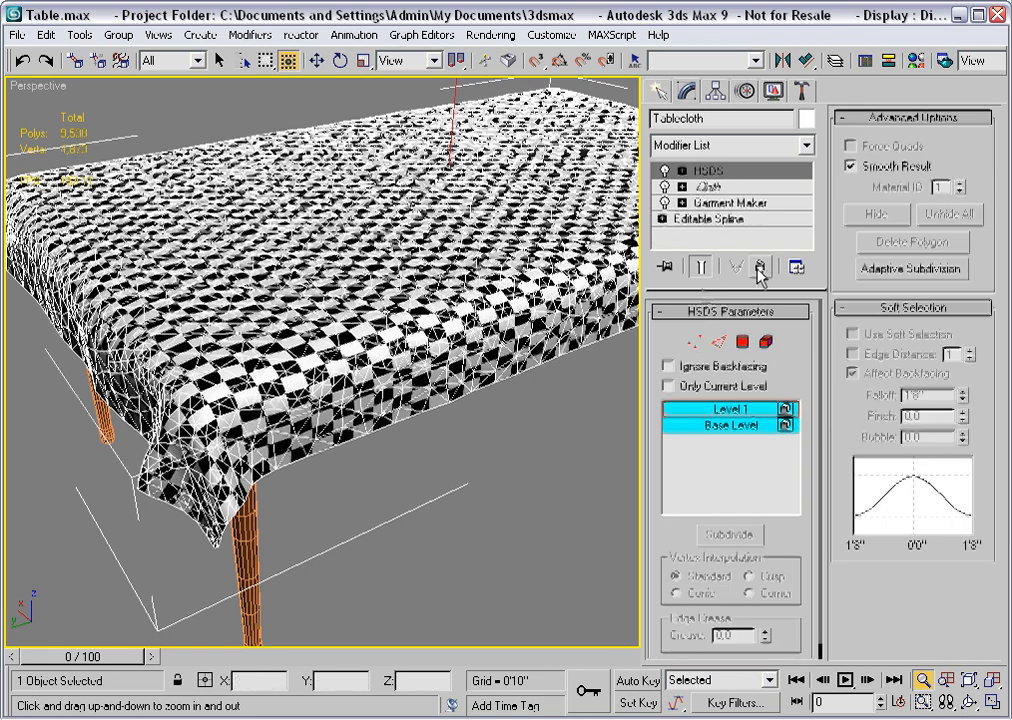